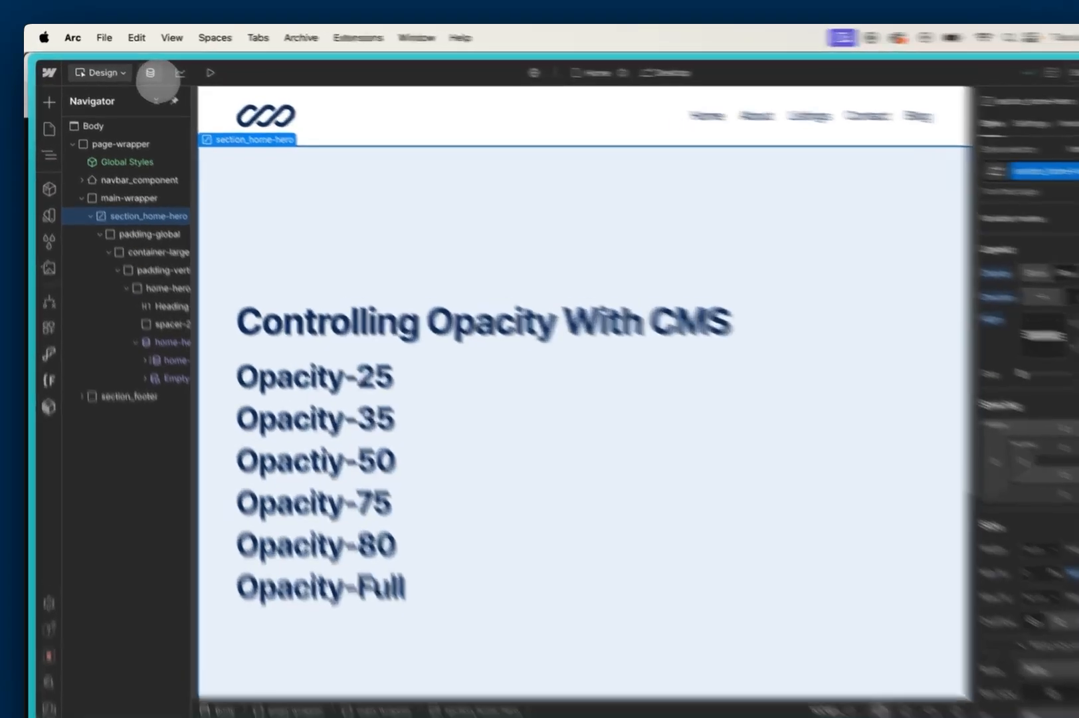
# Review the Opacities CMS collection's settings and the field values of its Opacity-80 item
pyautogui.click(138, 67)
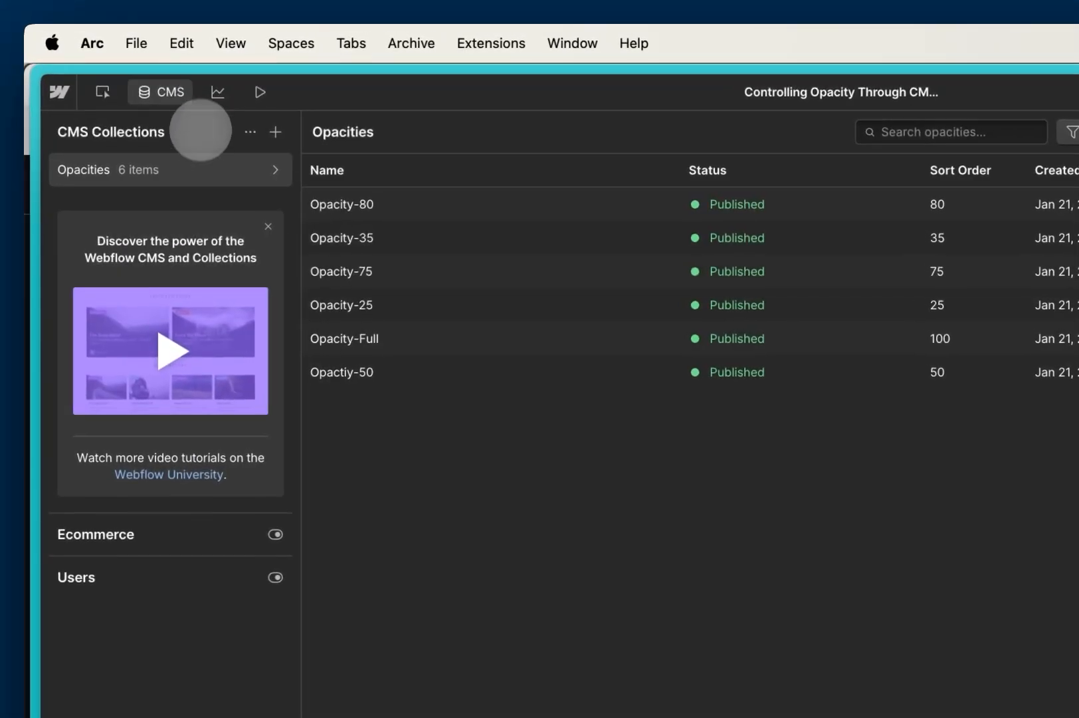
pyautogui.moveTo(197, 166)
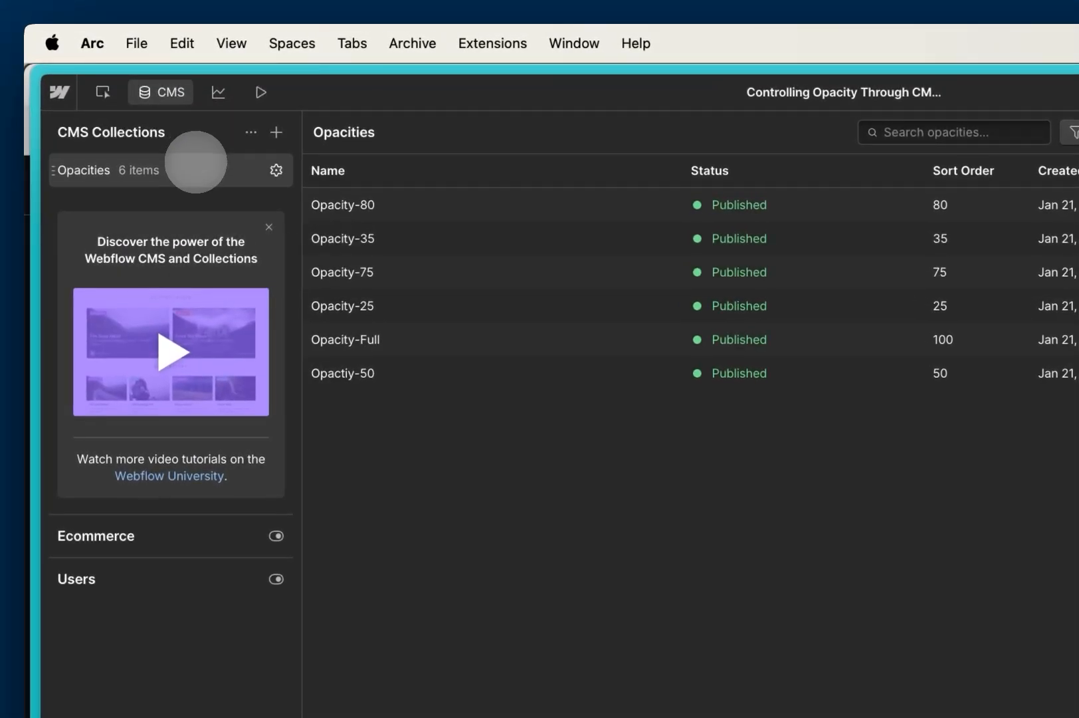
pyautogui.click(275, 170)
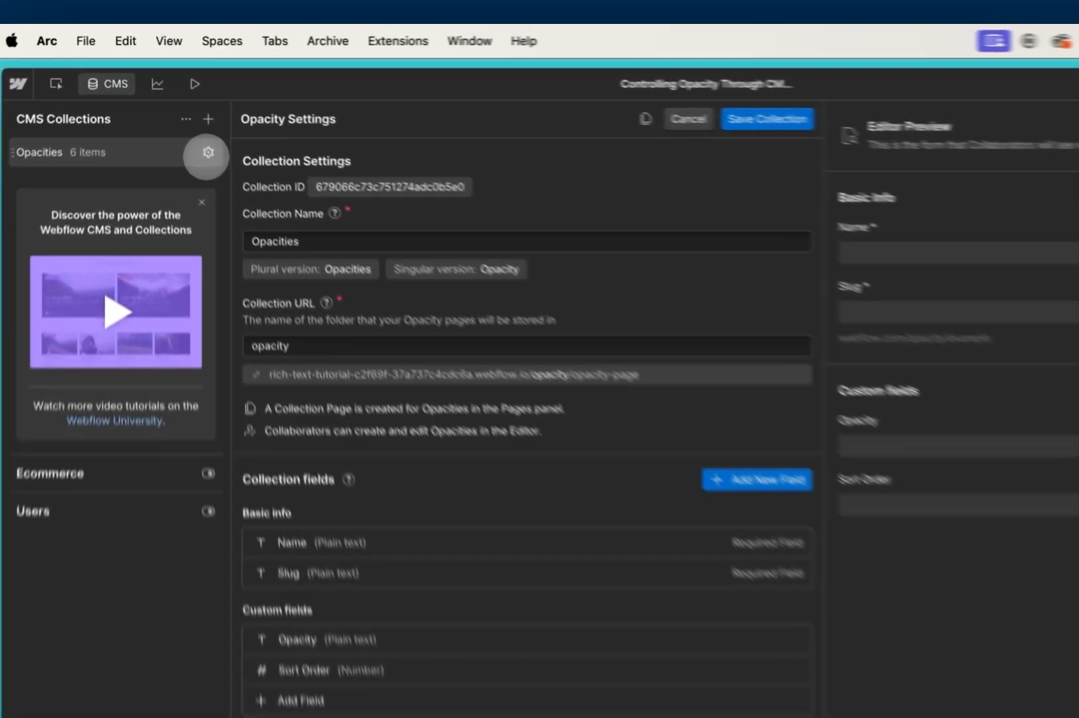
pyautogui.click(199, 152)
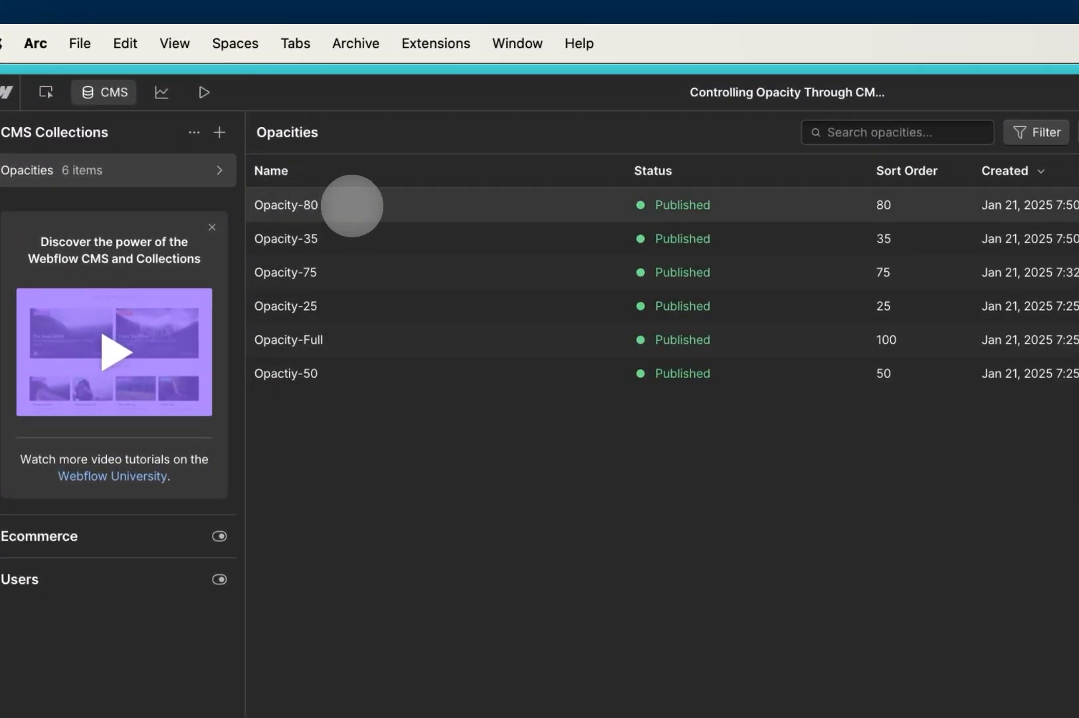
pyautogui.click(353, 206)
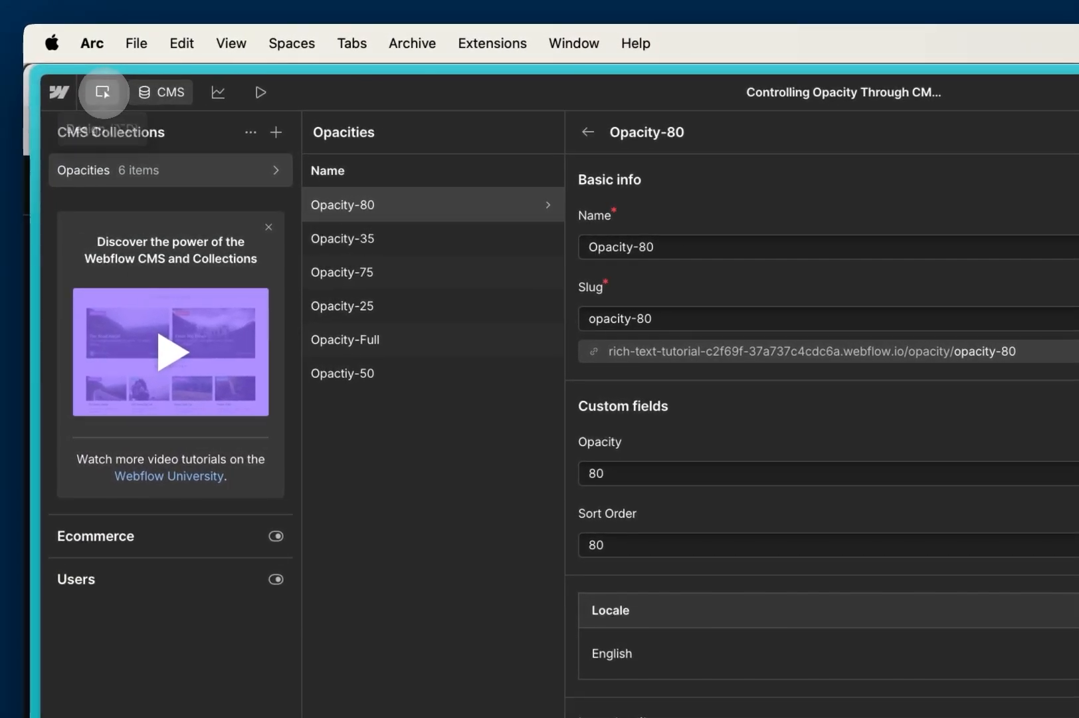
# Return to the page design and add a data-opacity custom attribute to home-hero_collection-item, with its value bound to the Opacity field
pyautogui.click(68, 89)
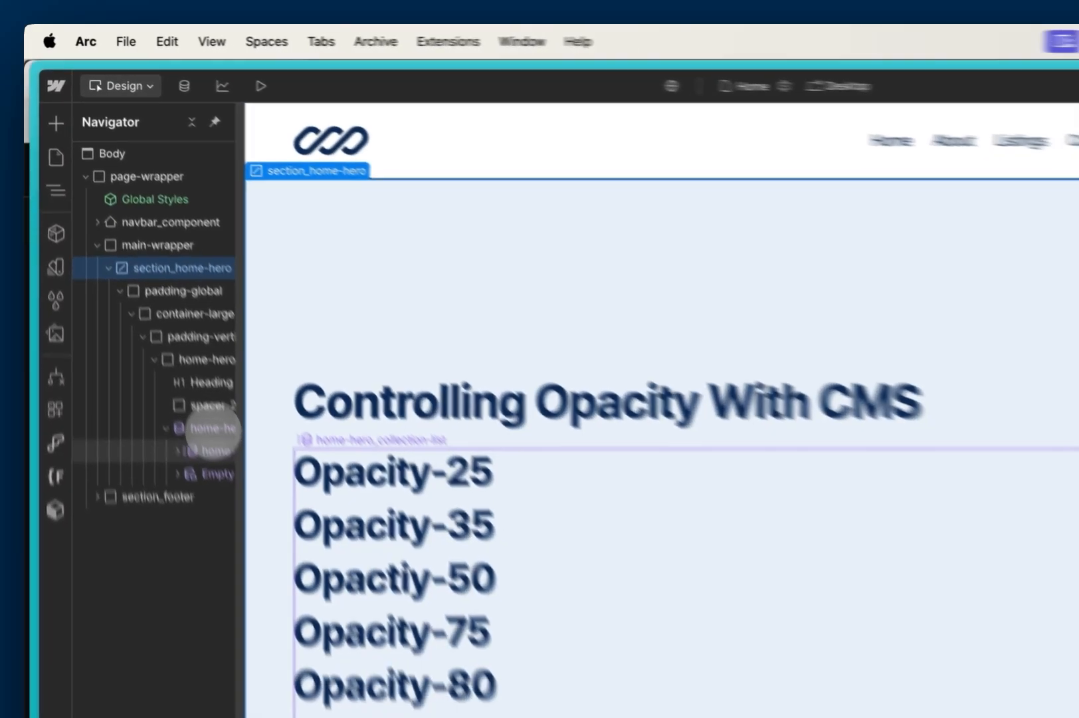
pyautogui.click(212, 444)
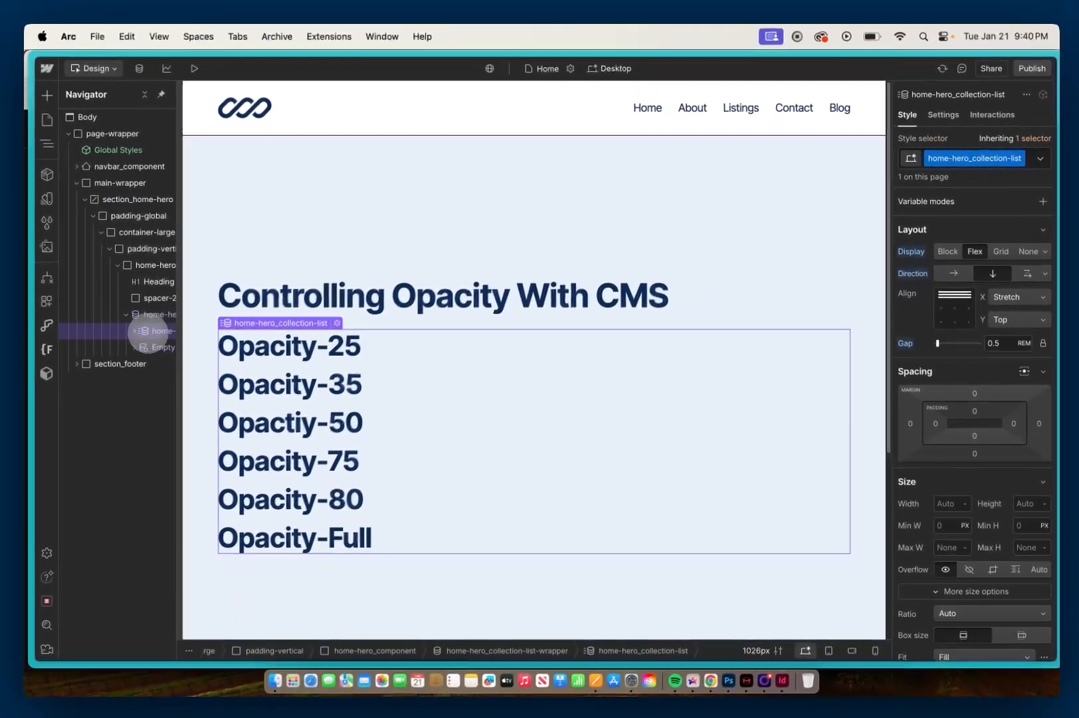
pyautogui.click(159, 346)
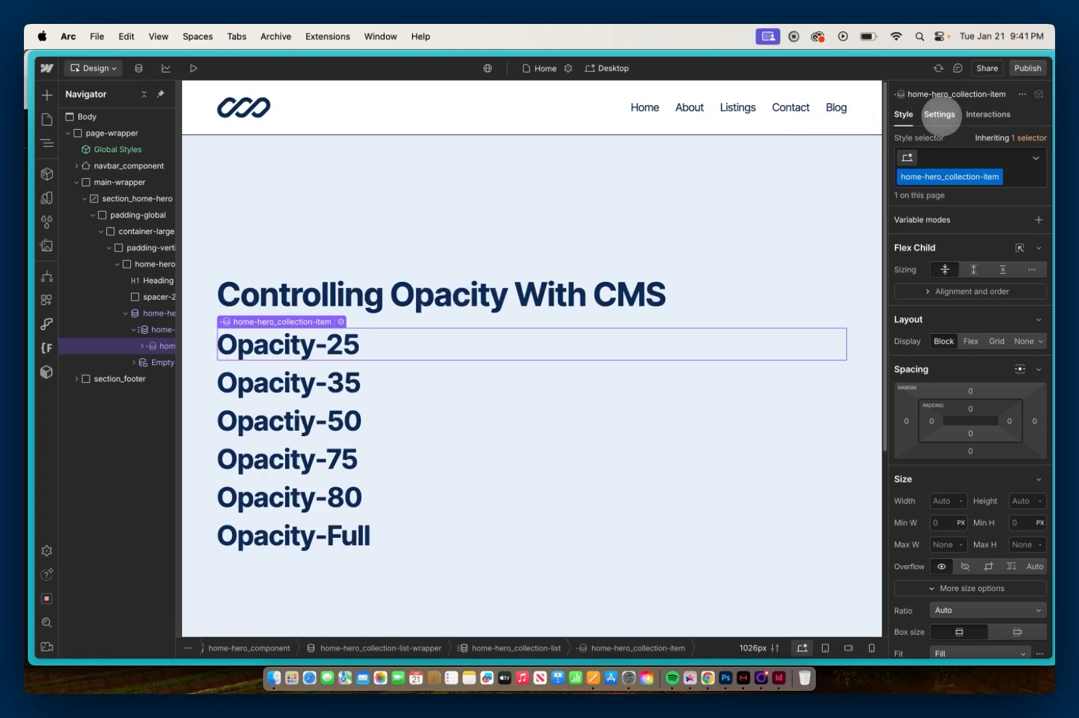
pyautogui.click(939, 114)
pyautogui.scroll(-3, 949, 346)
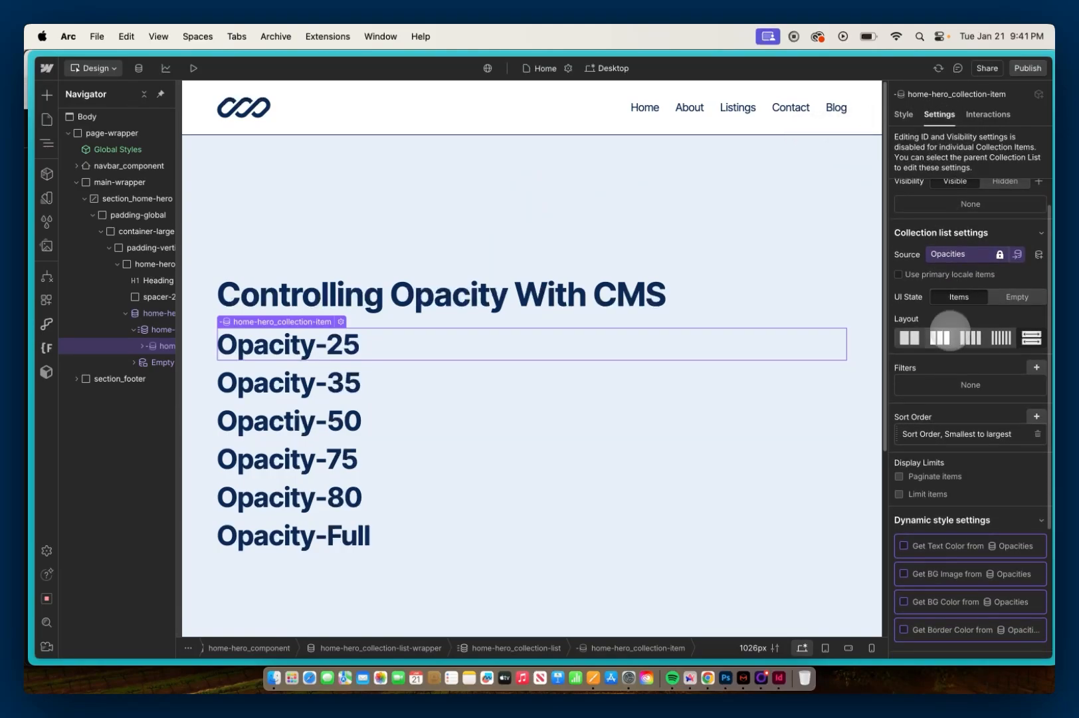
pyautogui.scroll(-3, 949, 362)
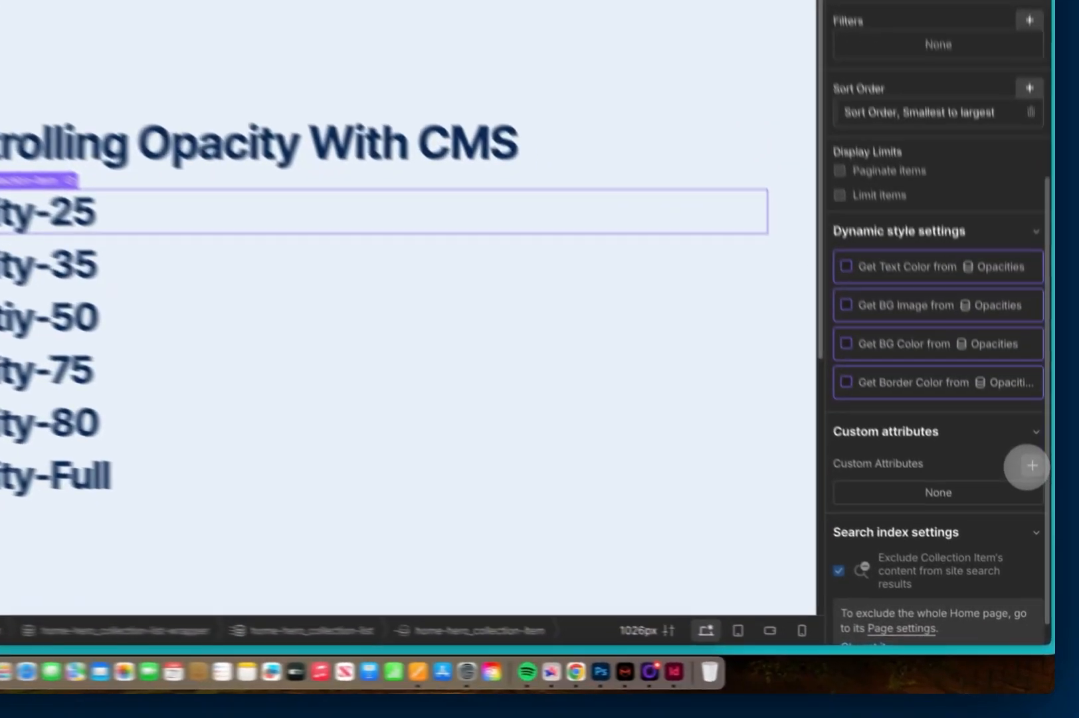
pyautogui.click(1027, 466)
pyautogui.write('d')
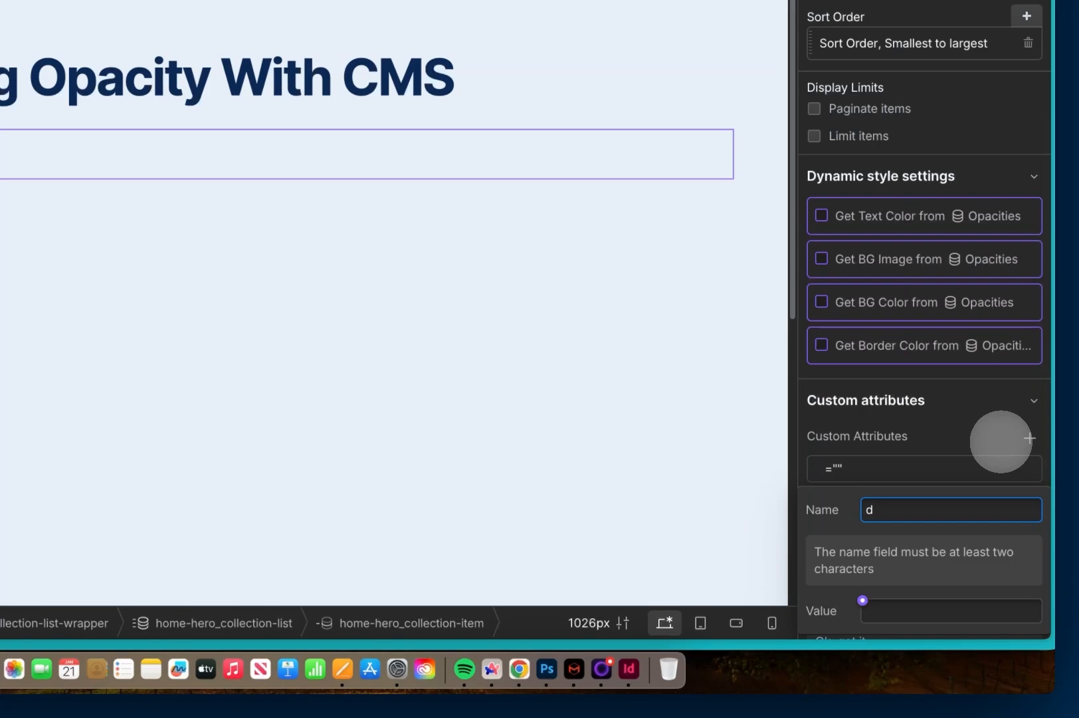
pyautogui.write('ata-o')
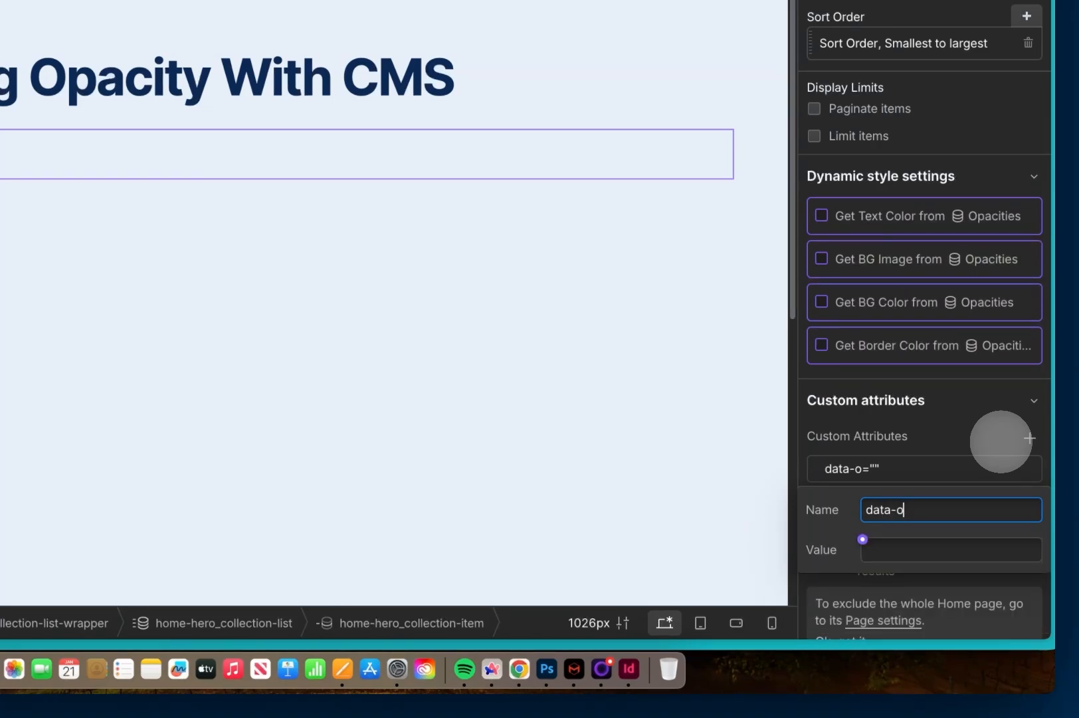
pyautogui.write('pacity')
pyautogui.click(863, 538)
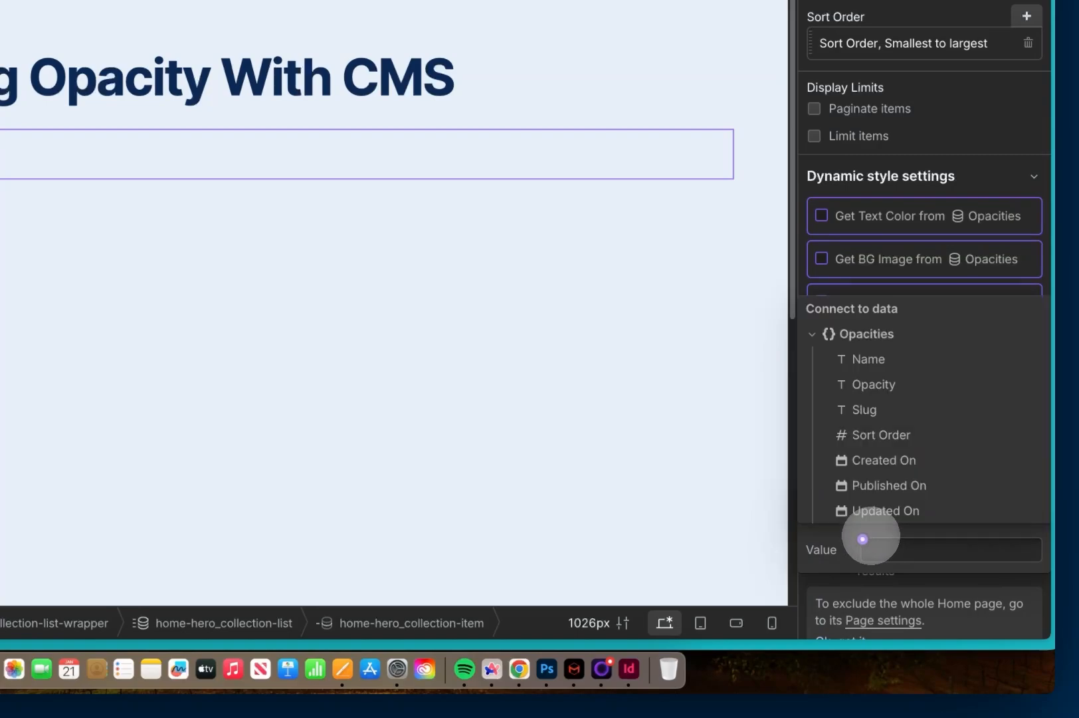
pyautogui.click(866, 384)
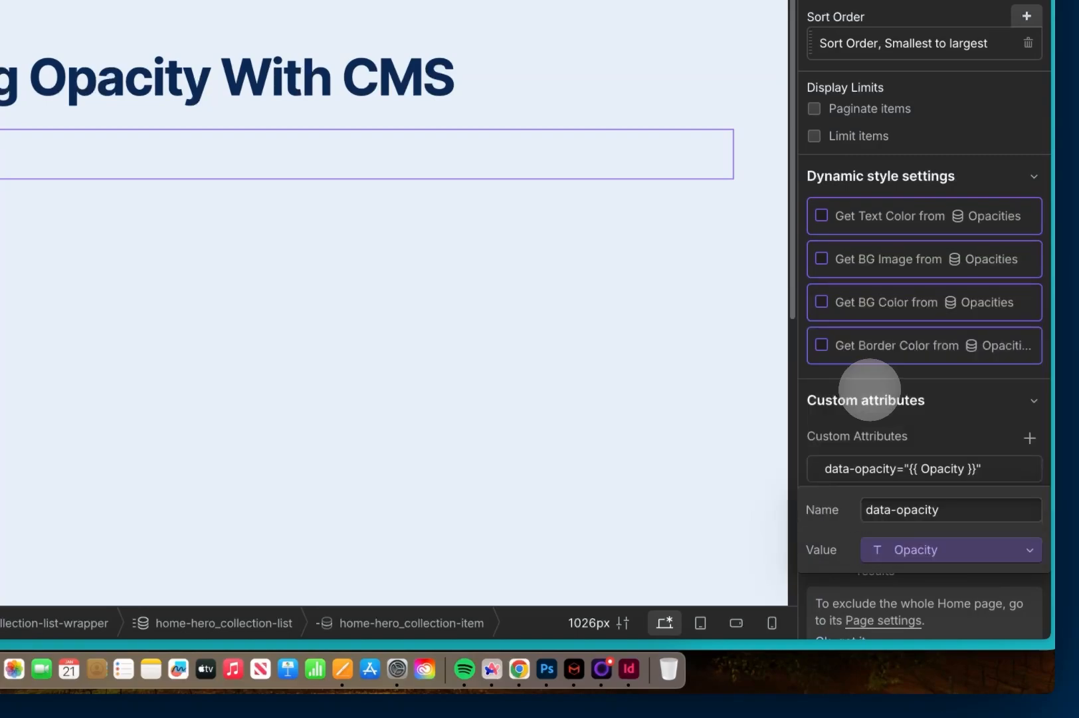
pyautogui.click(889, 413)
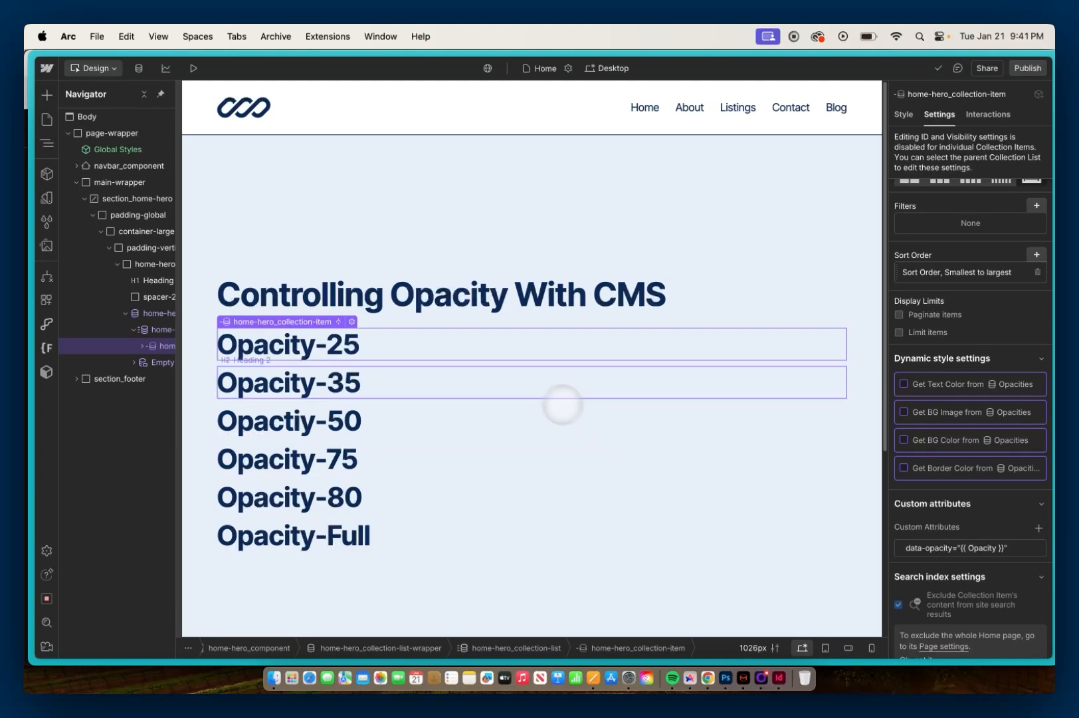
# Collapse padding-global and insert a Code Embed element inside section_home-hero
pyautogui.click(151, 313)
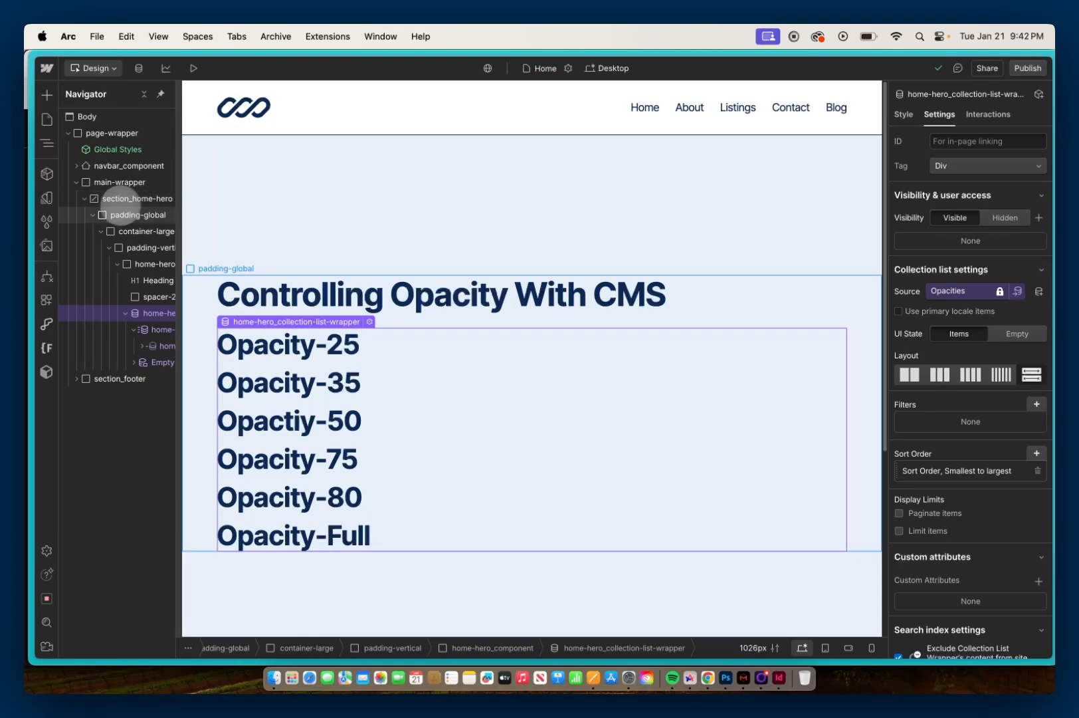
pyautogui.click(93, 214)
pyautogui.click(113, 198)
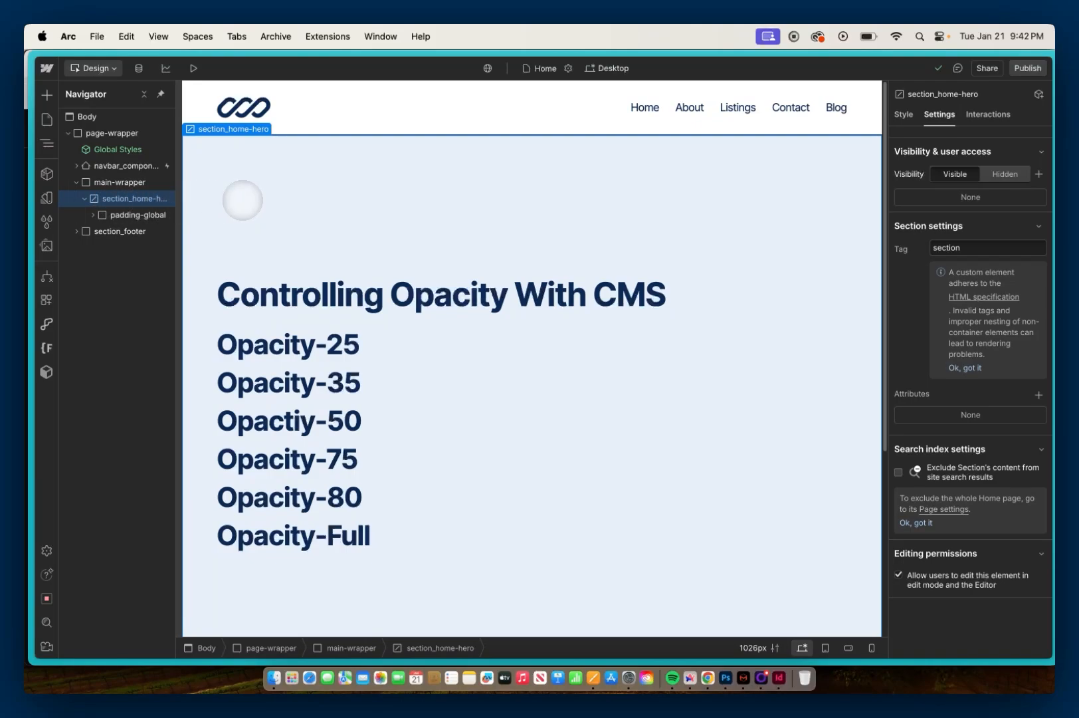
pyautogui.press('super+k')
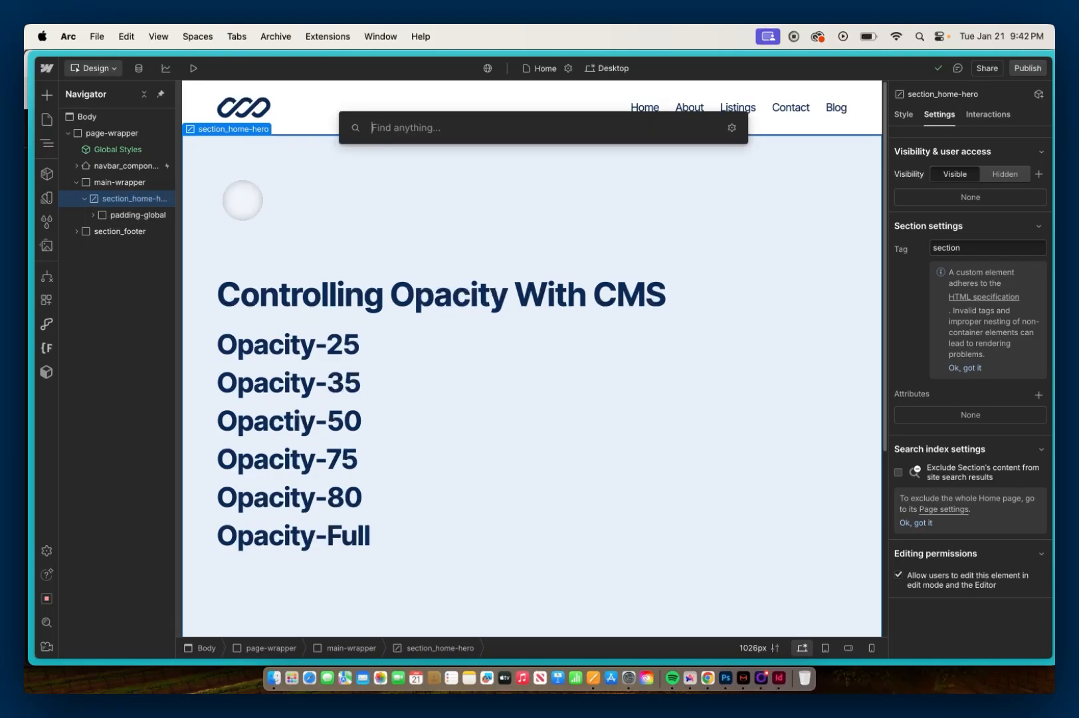
pyautogui.write('emb')
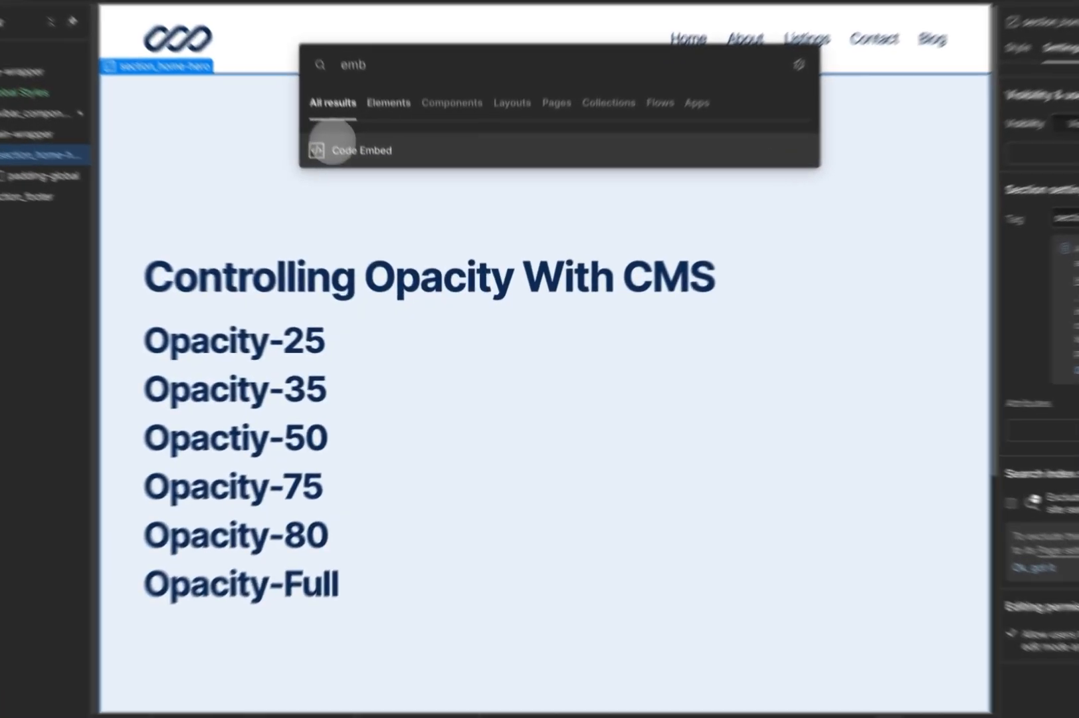
pyautogui.click(332, 143)
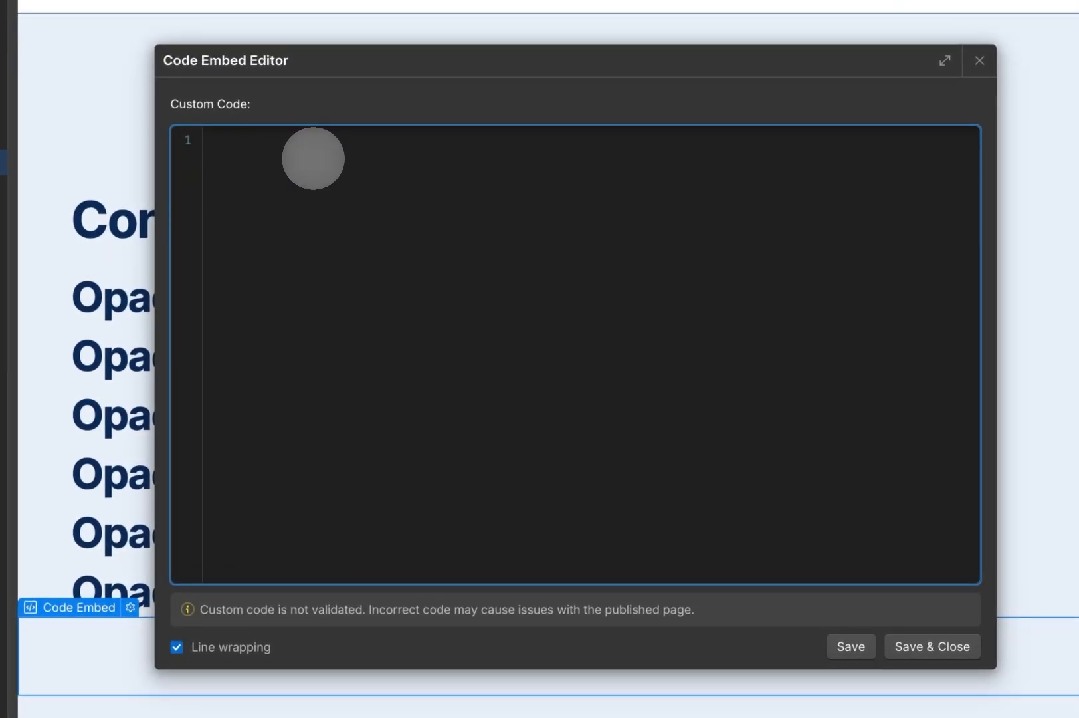
# Fill the embed with a style block of [data-opacity] rules from 0 to 100 in steps of 5, setting opacity 0 to 1, and save it
pyautogui.write('<style')
pyautogui.press('BackSpace')
pyautogui.press('BackSpace')
pyautogui.write('le>')
pyautogui.press('Return')
pyautogui.press('Return')
pyautogui.write('</style>')
pyautogui.click(309, 157)
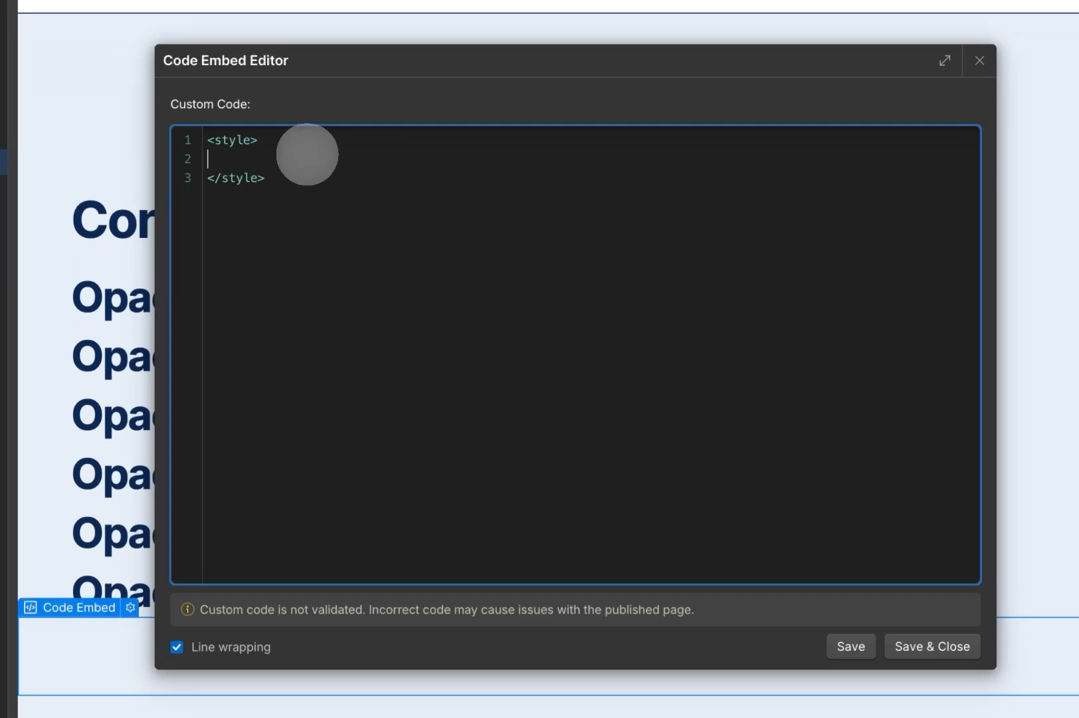
pyautogui.write('[data-opacity="0"] { opacity: 0; } [data-opacity="5"] { opacity: 0.05; } [data-opacity="10"] { opacity: 0.1; } [data-opacity="15"] { opacity: 0.15; } [data-opacity="20"] { opacity: 0.2; } [data-opacity="25"] { opacity: 0.25; } [data-opacity="30"] { opacity: 0.3; } [data-opacity="35"] { opacity: 0.35; } [data-opacity="40"] { opacity: 0.4; } [data-opacity="45"] { opacity: 0.45; } [data-opacity="50"] { opacity: 0.5; } [data-opacity="55"] { opacity: 0.55; } [data-opacity="60"] { opacity: 0.6; } [data-opacity="65"] { opacity: 0.65; } [data-opacity="70"] { opacity: 0.7; } [data-opacity="75"] { opacity: 0.75; } [data-opacity="80"] { opacity: 0.8; } [data-opacity="85"] { opacity: 0.85; } [data-opacity="90"] { opacity: 0.9; } [data-opacity="95"] { opacity: 0.95; } [data-opacity="100"] { opacity: 1; }')
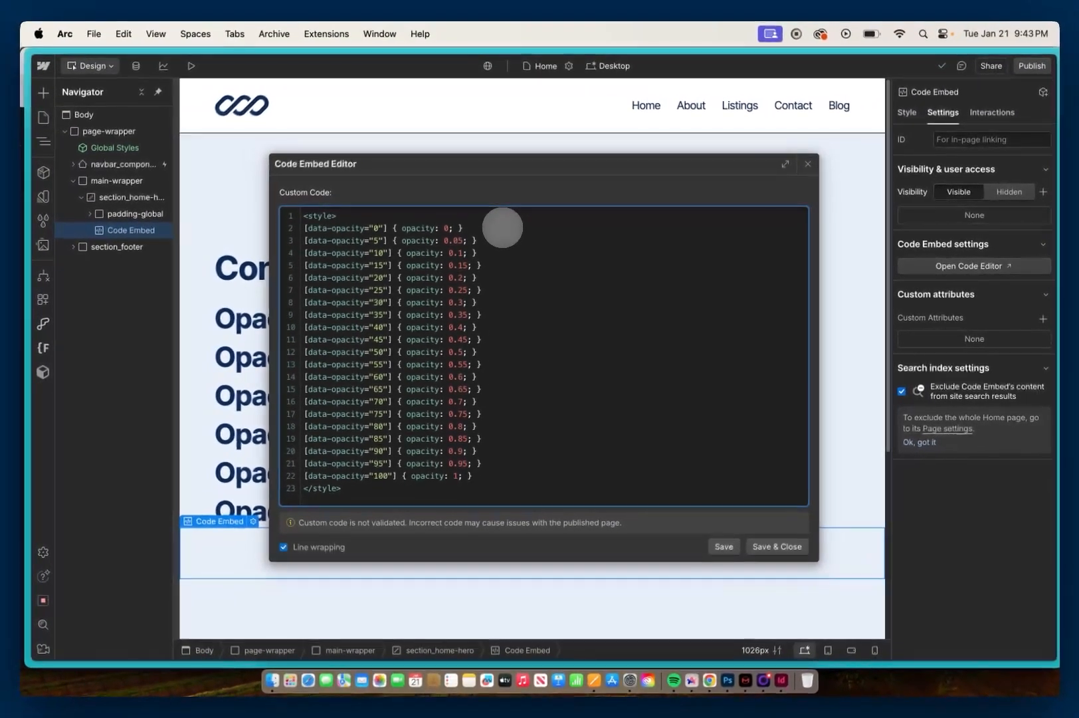
pyautogui.click(766, 543)
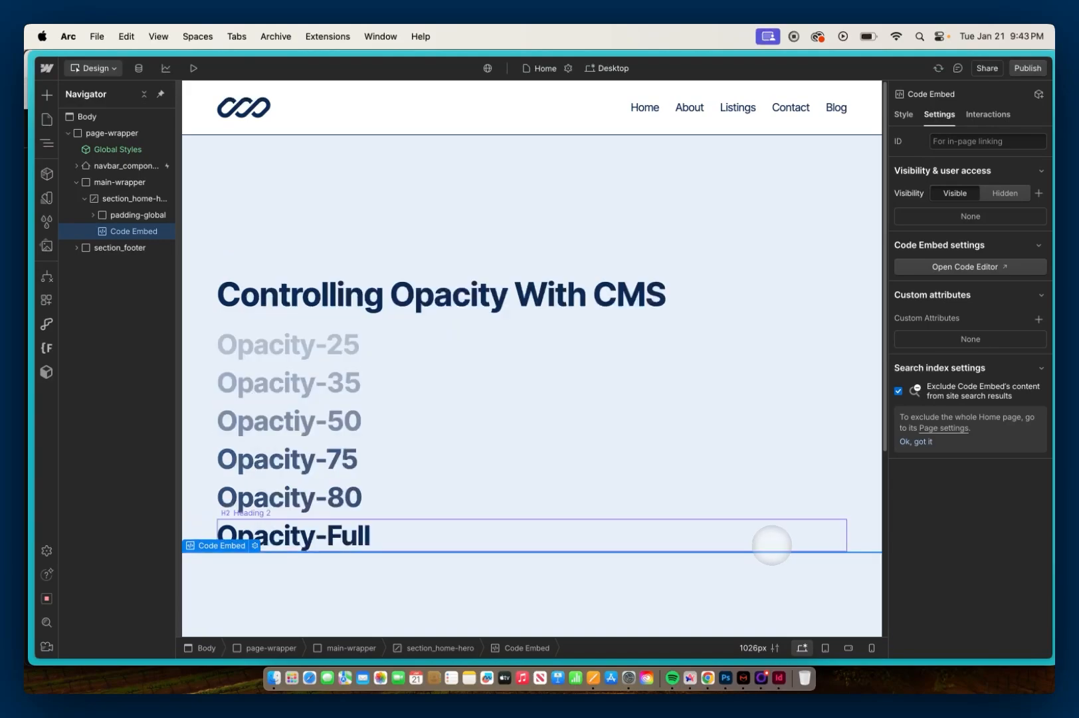
# Remove the Code Embed element from section_home-hero
pyautogui.click(698, 396)
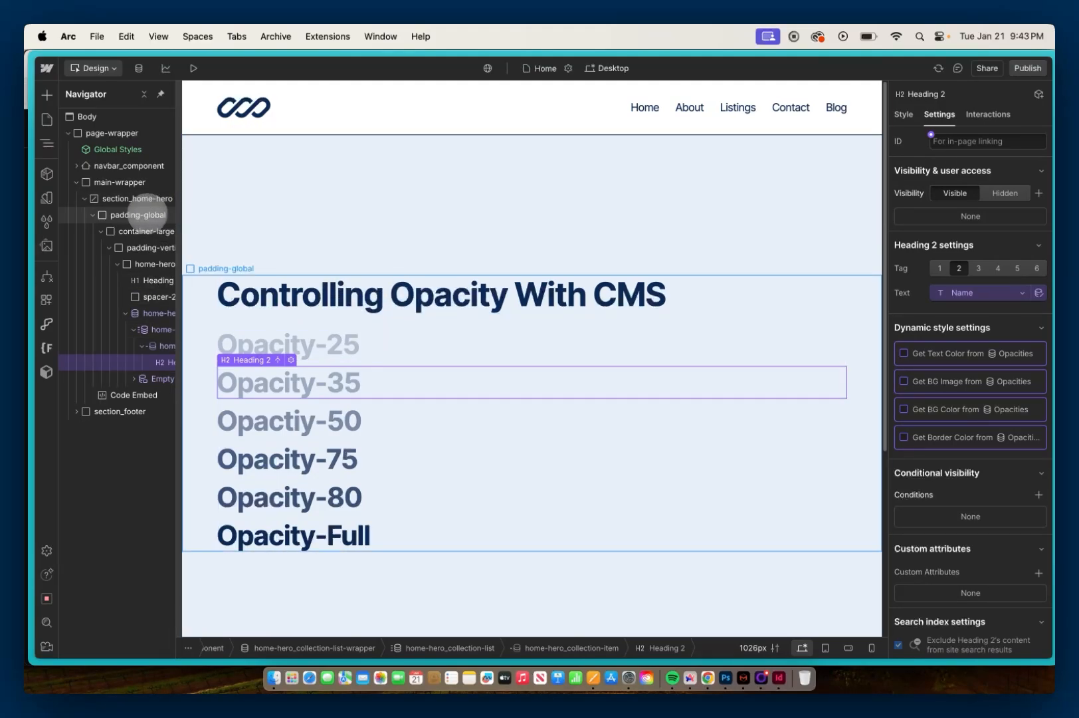
pyautogui.click(132, 394)
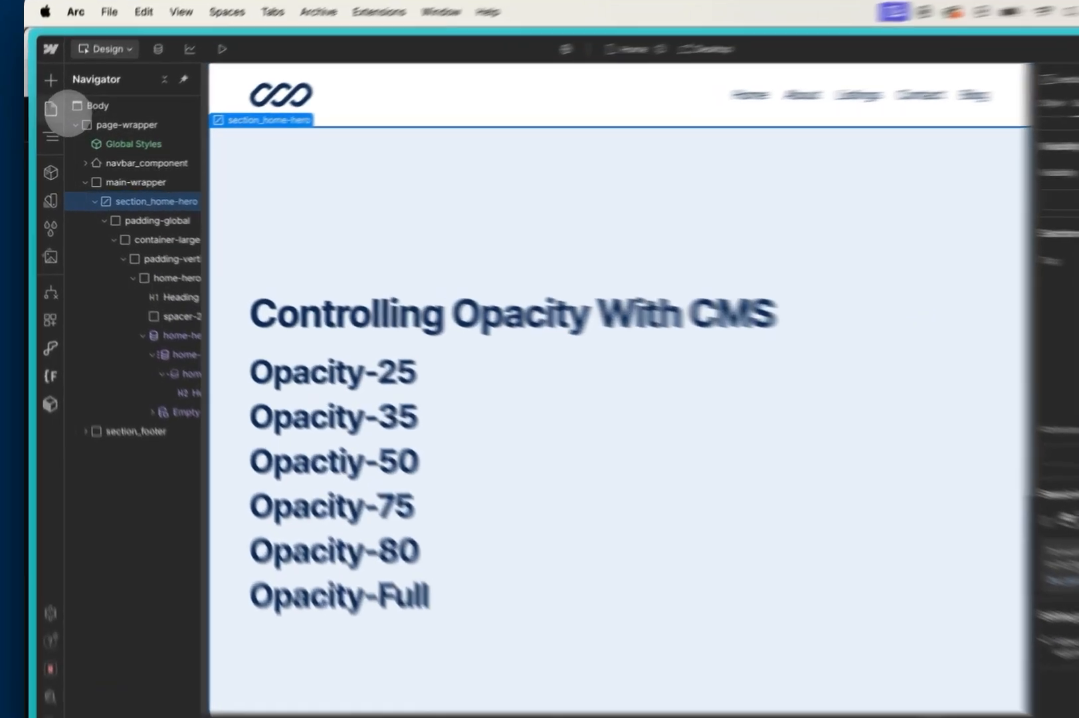
# Add a script before the Home page's closing body tag that sets each element's opacity from its data-opacity value, treating full or blank as 1, and save
pyautogui.click(47, 119)
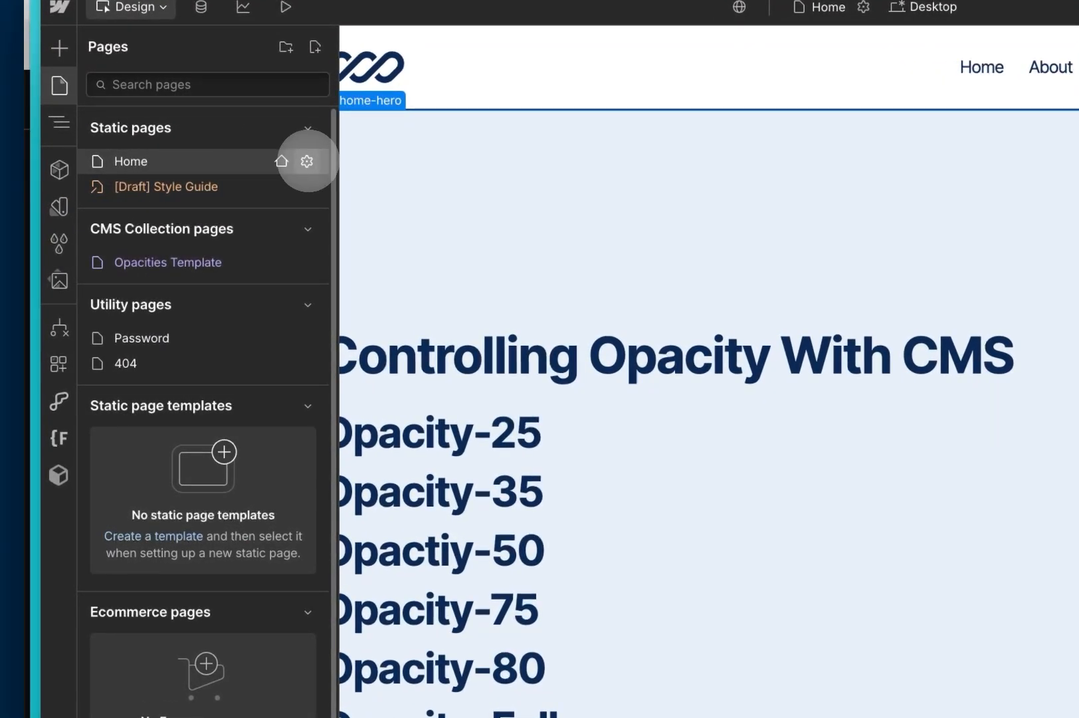
pyautogui.click(324, 163)
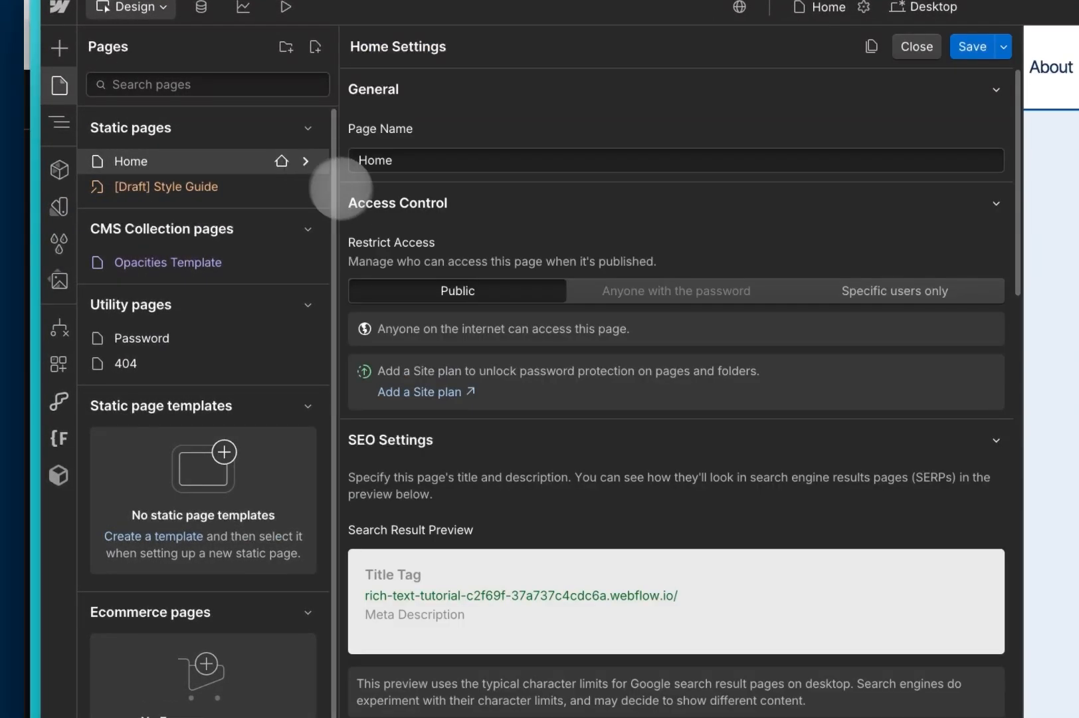
pyautogui.scroll(-10, 505, 361)
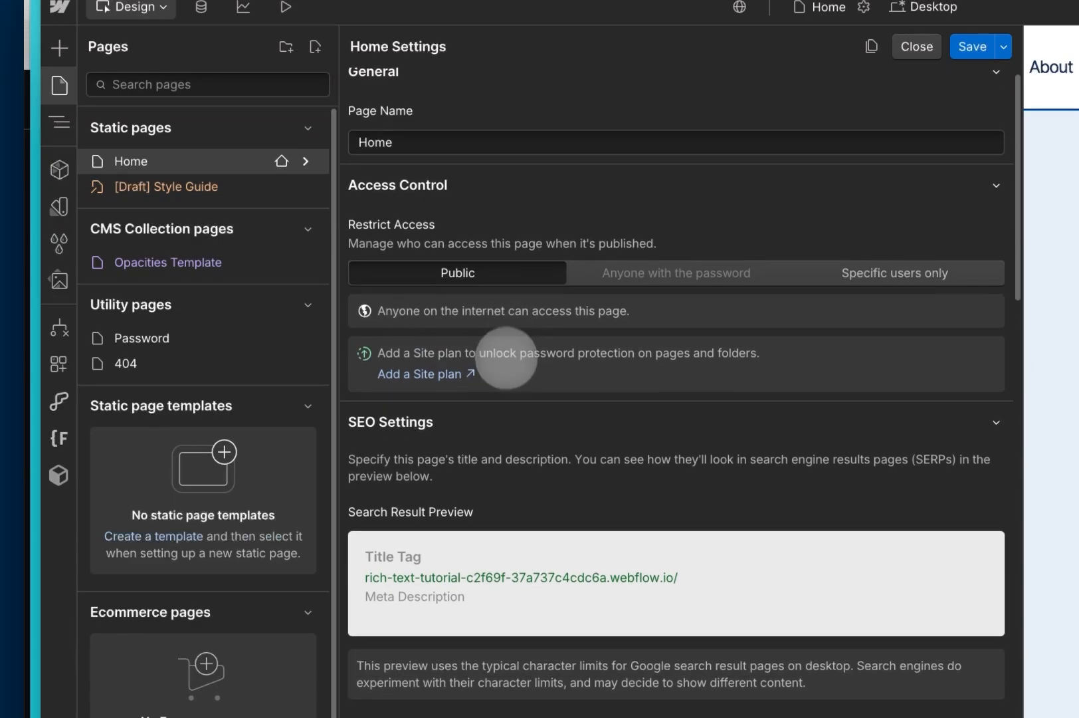
pyautogui.scroll(-15, 508, 410)
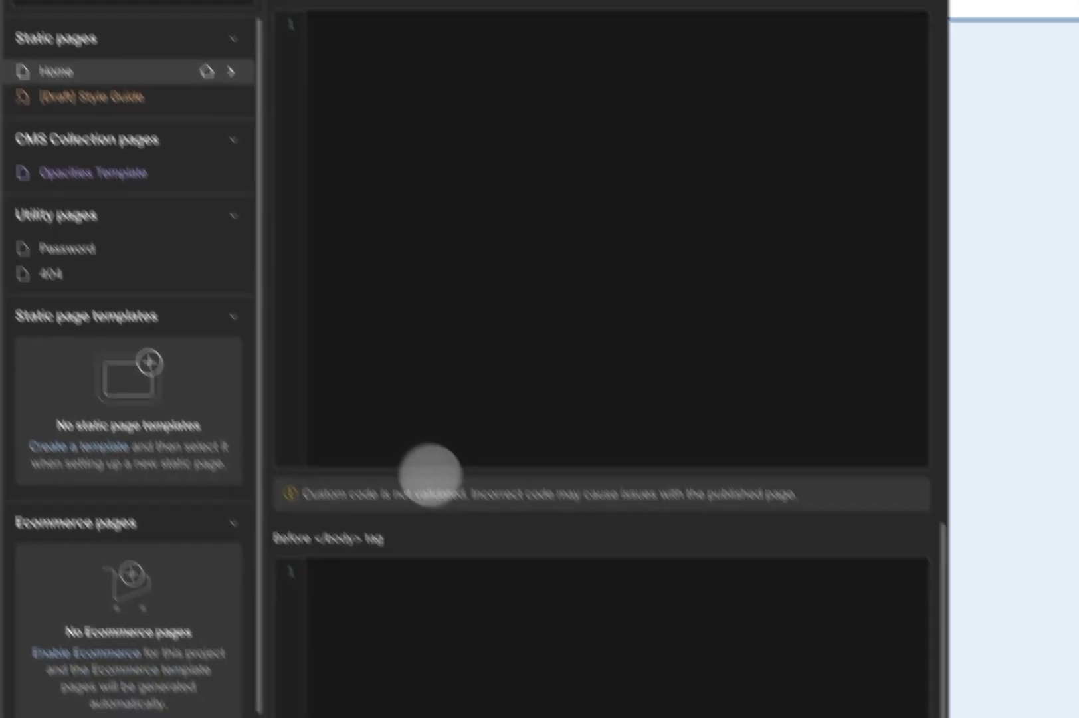
pyautogui.click(419, 591)
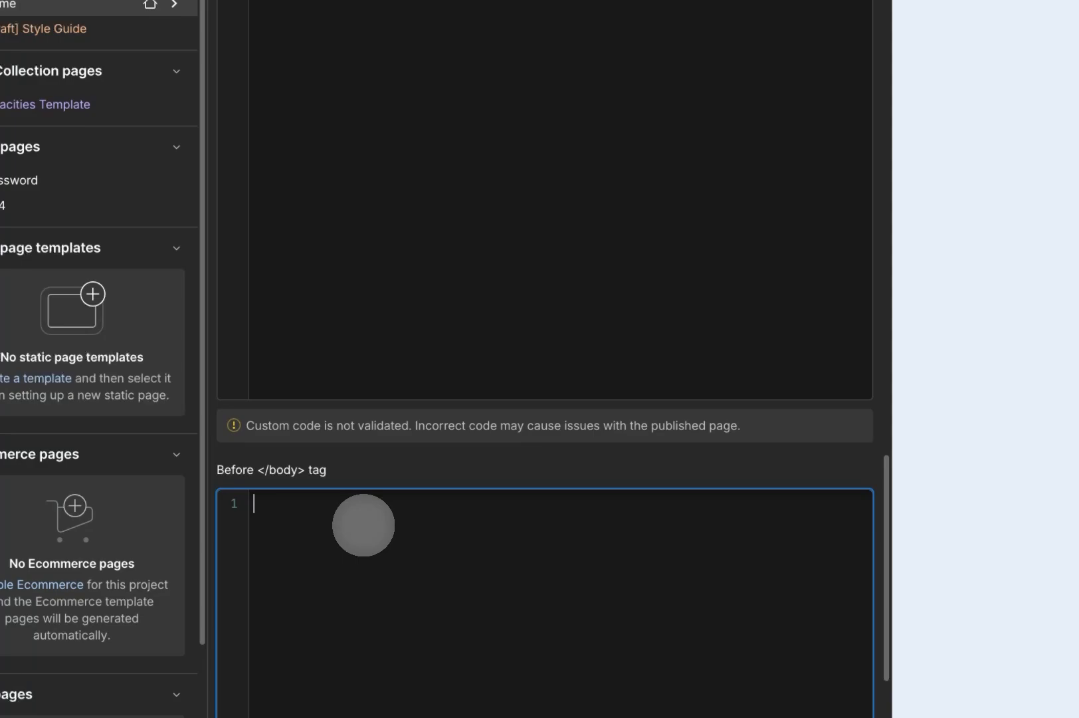
pyautogui.write('<script> document.querySelectorAll(\'[data-opacity]\').forEach(element => {   const opacityValue = element.getAttribute(\'data-opacity\')?.toLowerCase(); // Convert to lowercase    let normalizedOpacity;    if (opacityValue === "full" || opacityValue === "") {     // If the attribute is "full" (case-insensitive) or blank, set opacity to 1 (100%)     normalizedOpacity = 1;   } else {     // Otherwise, normalize the value between 0 and 1     normalizedOpacity = Math.min(Math.max(opacityValue / 100, 0), 1);   }    // Apply the computed opacity to the element   element.style.opacity = normalizedOpacity; }); </script>')
pyautogui.scroll(-3, 457, 511)
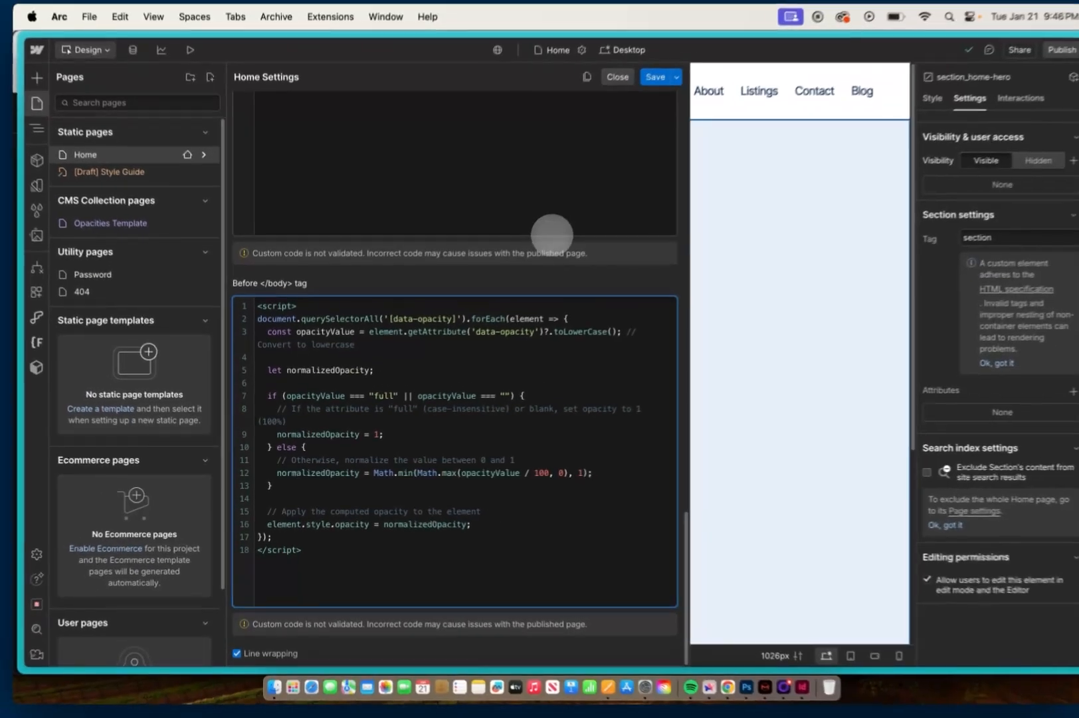
pyautogui.click(650, 77)
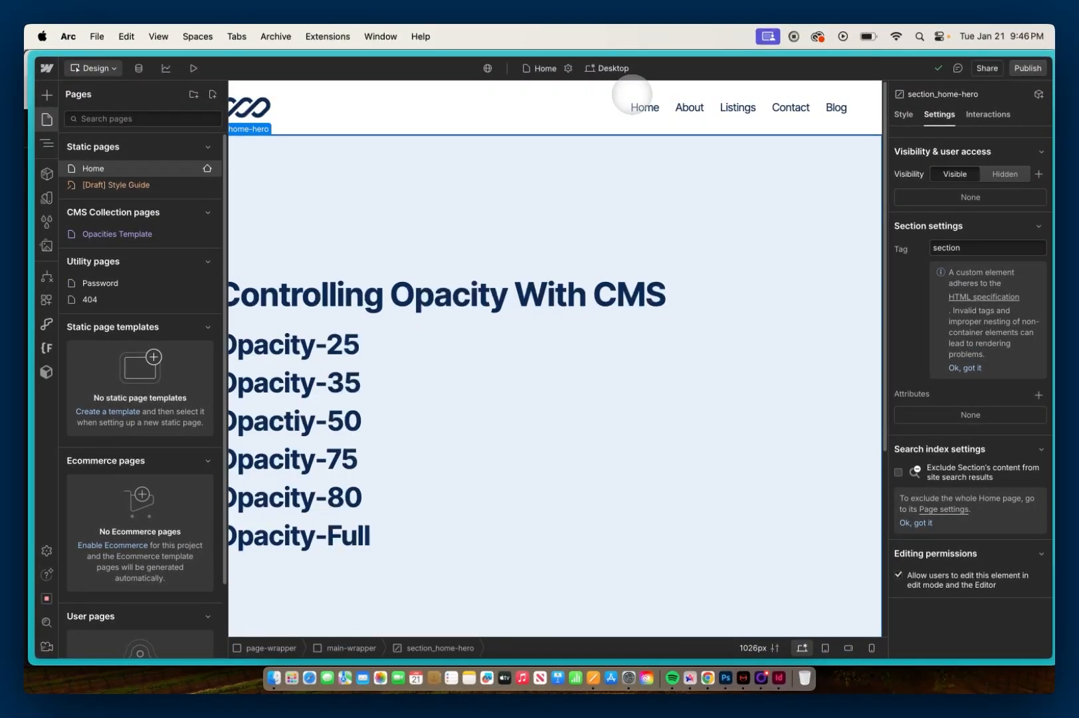
# Bring back the element tree, select the main heading, and publish the site to the webflow.io staging domain
pyautogui.press('z')
pyautogui.click(579, 292)
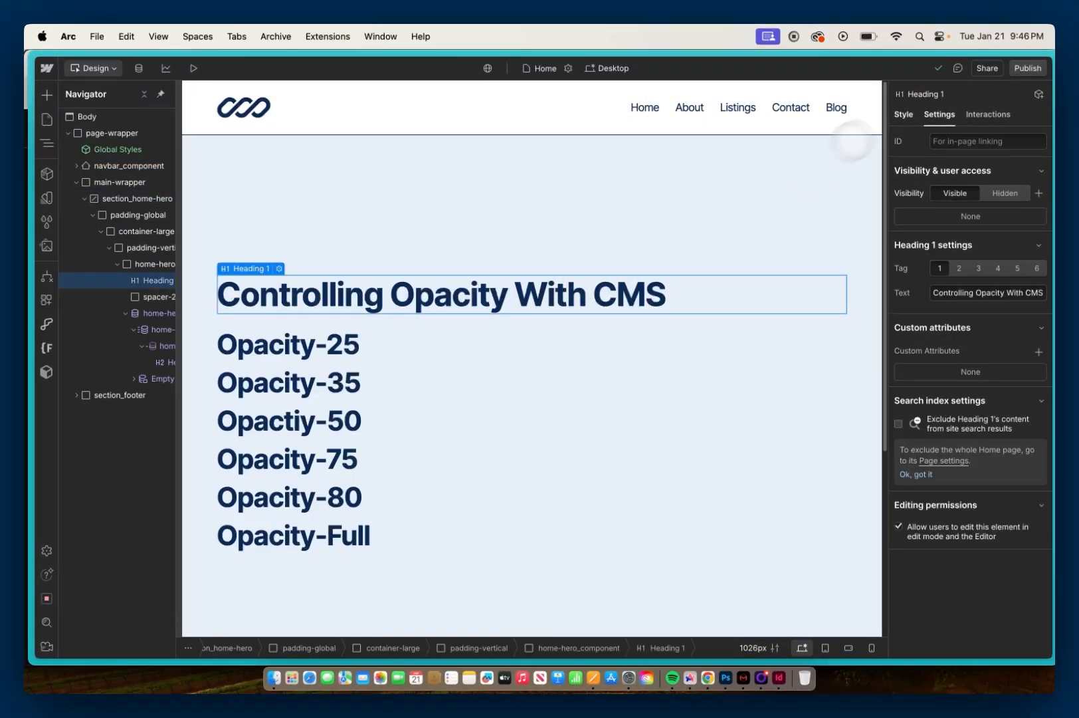
pyautogui.click(1027, 68)
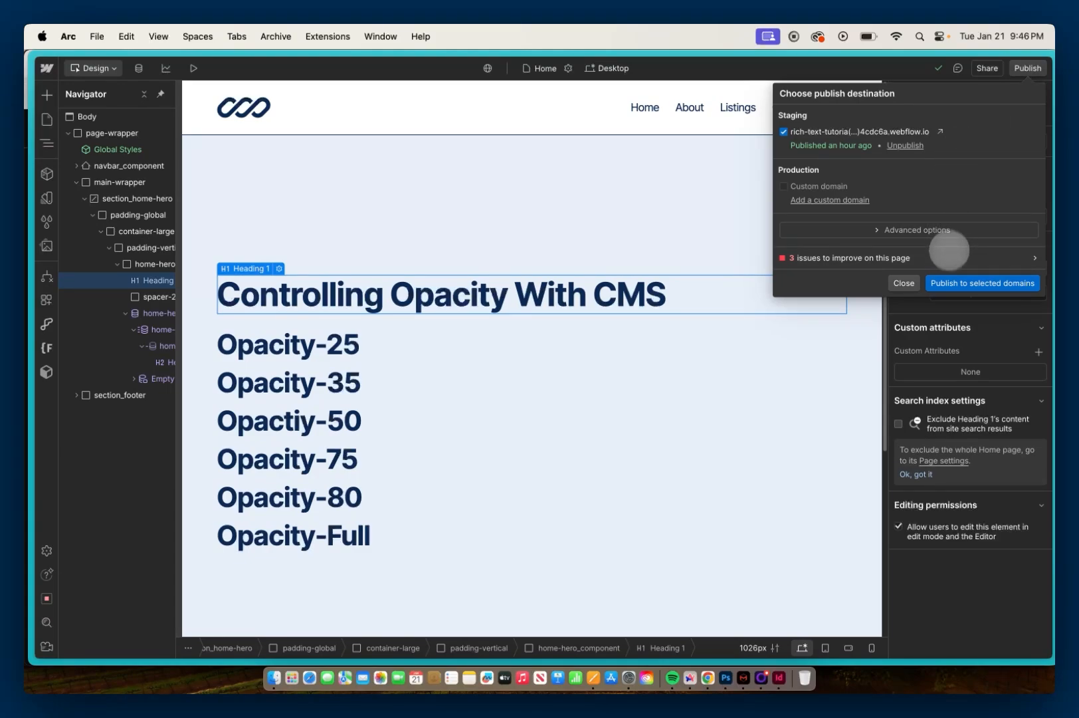
pyautogui.click(952, 279)
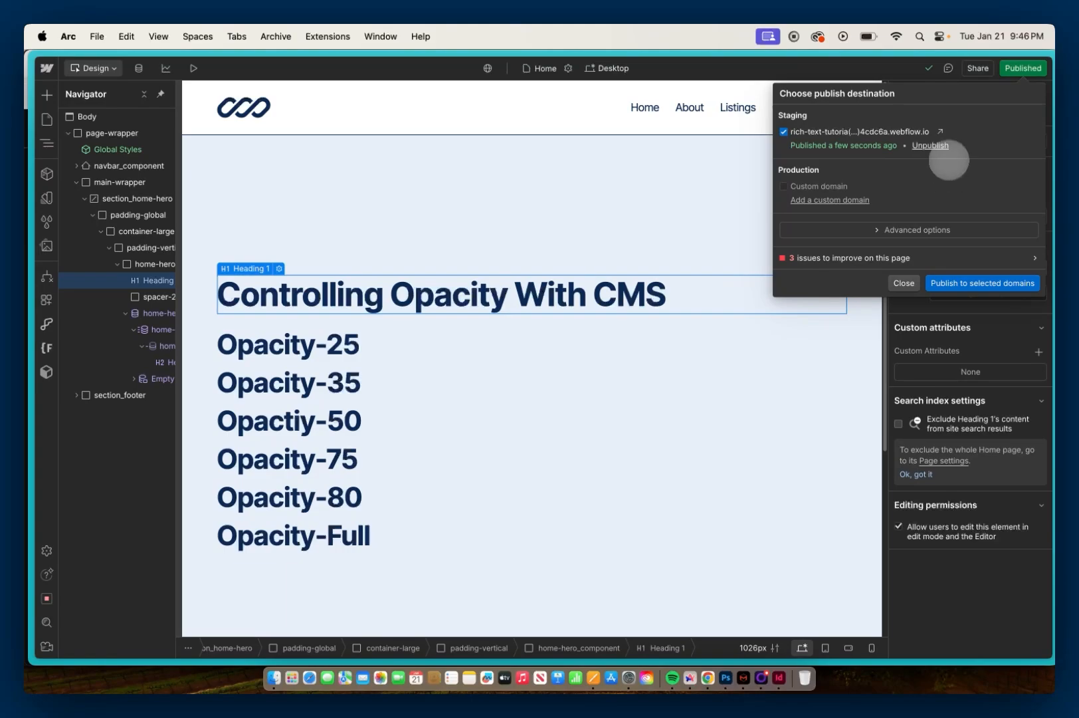
# View the published staging site to check the opacity of the list items, and return to the Designer
pyautogui.click(938, 131)
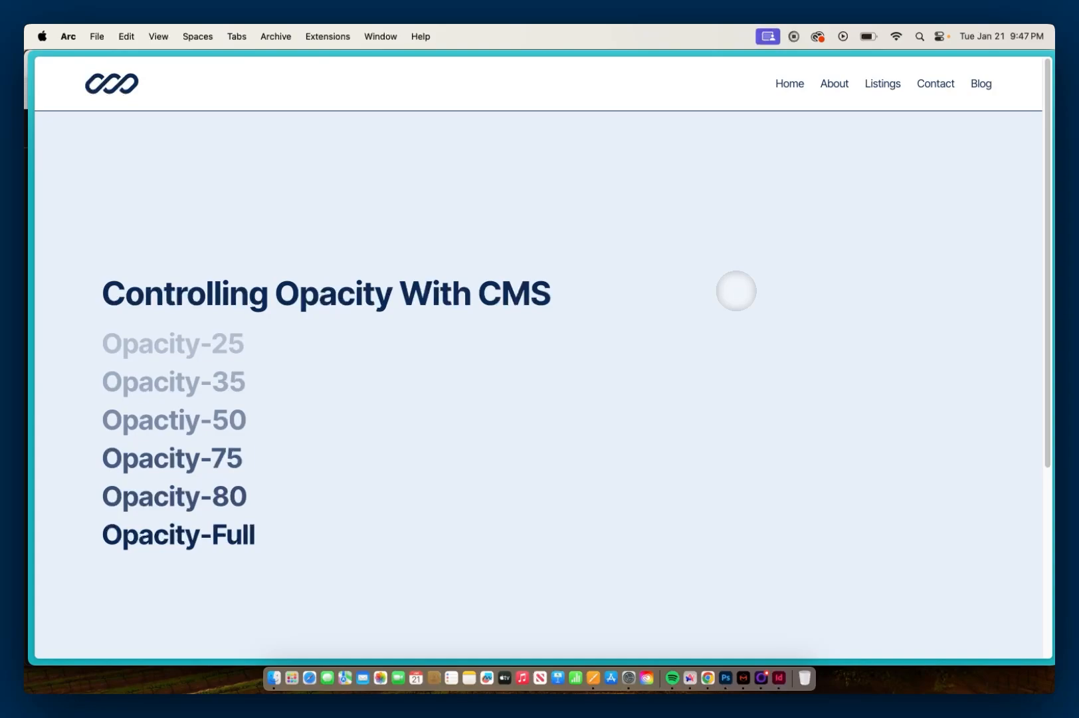
pyautogui.hotkey('ctrl', 'Tab')
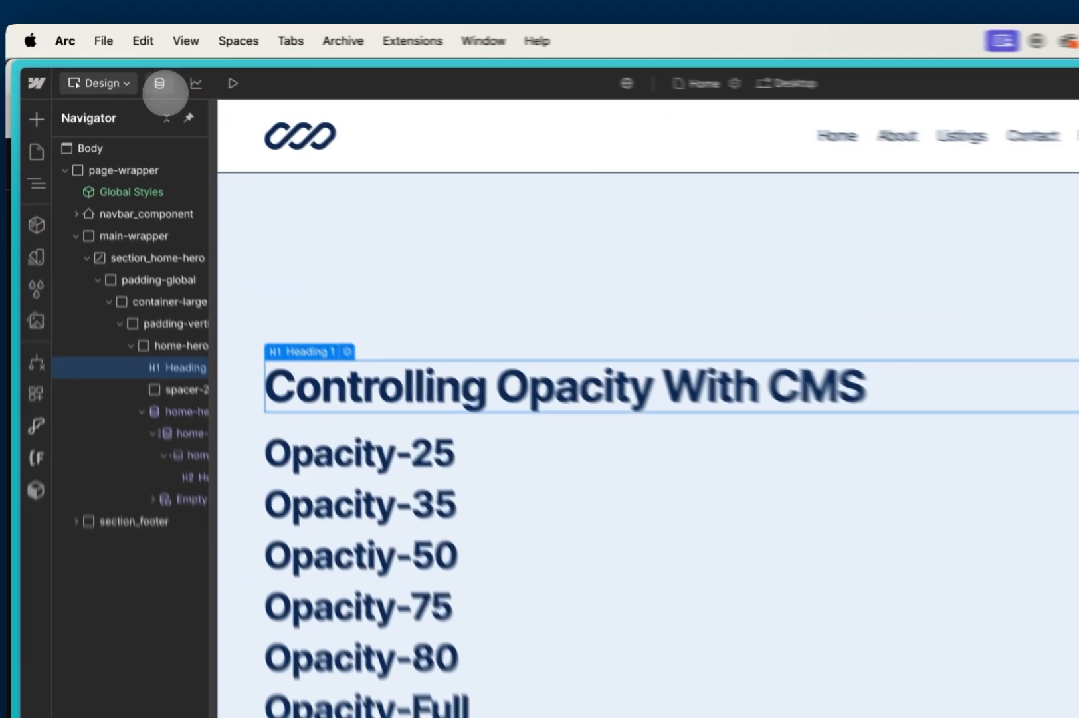
# Set the Opacity field of the Opacity-Full item in the Opacities collection to 28 and republish the item
pyautogui.click(138, 69)
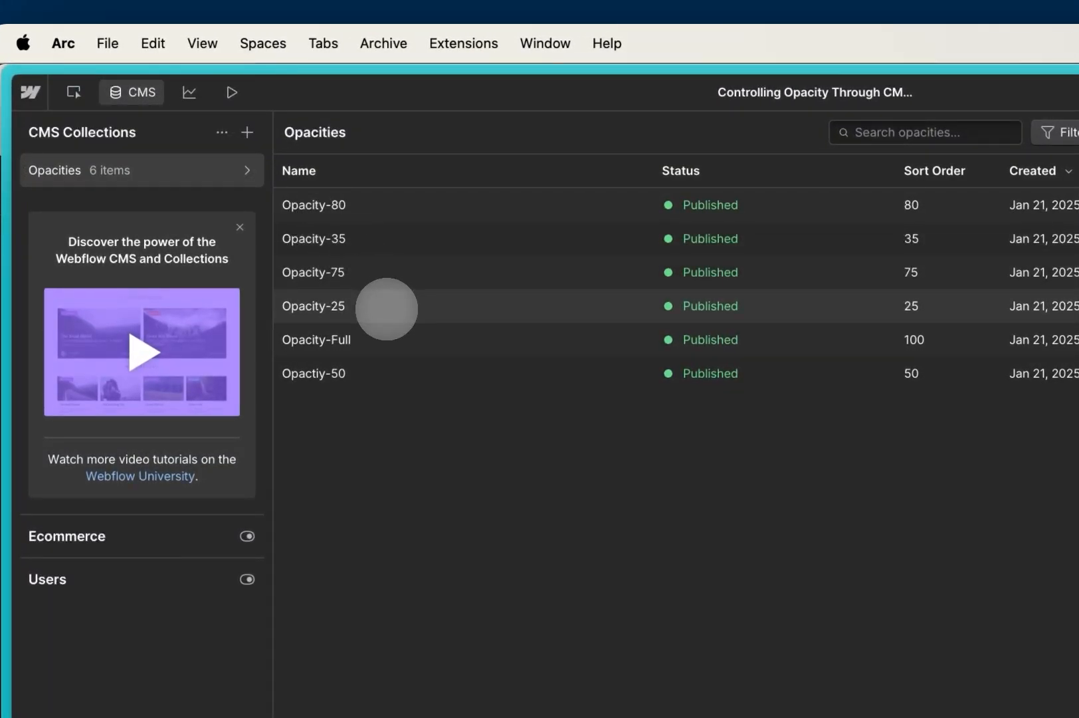
pyautogui.click(385, 335)
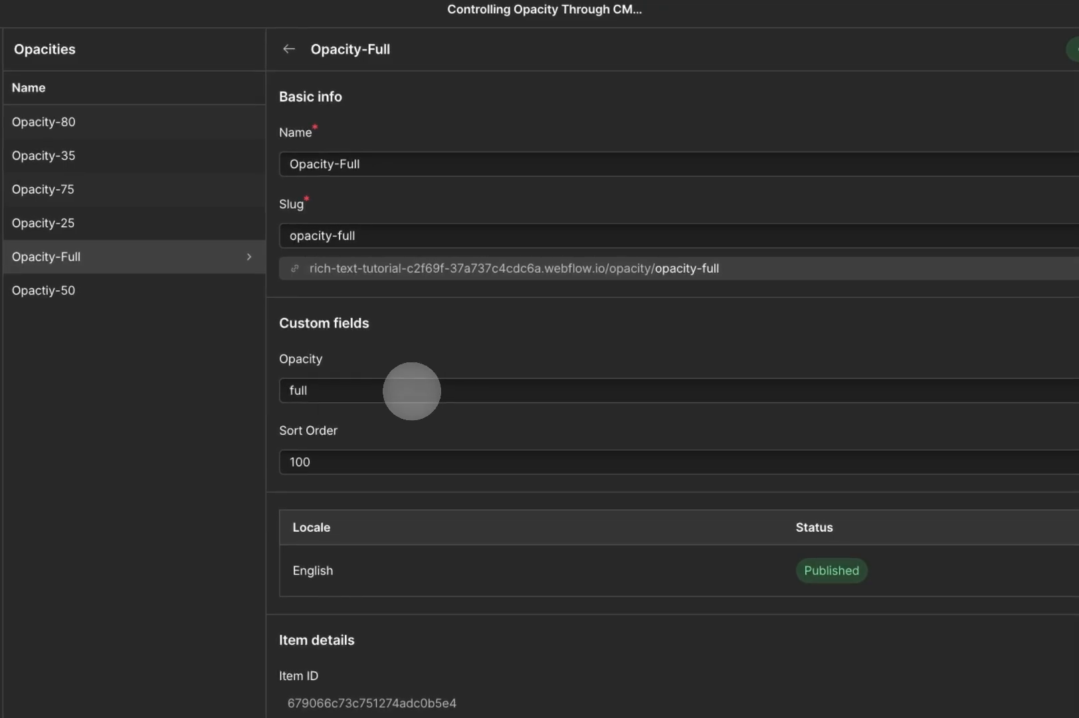
pyautogui.doubleClick(596, 449)
pyautogui.write('28')
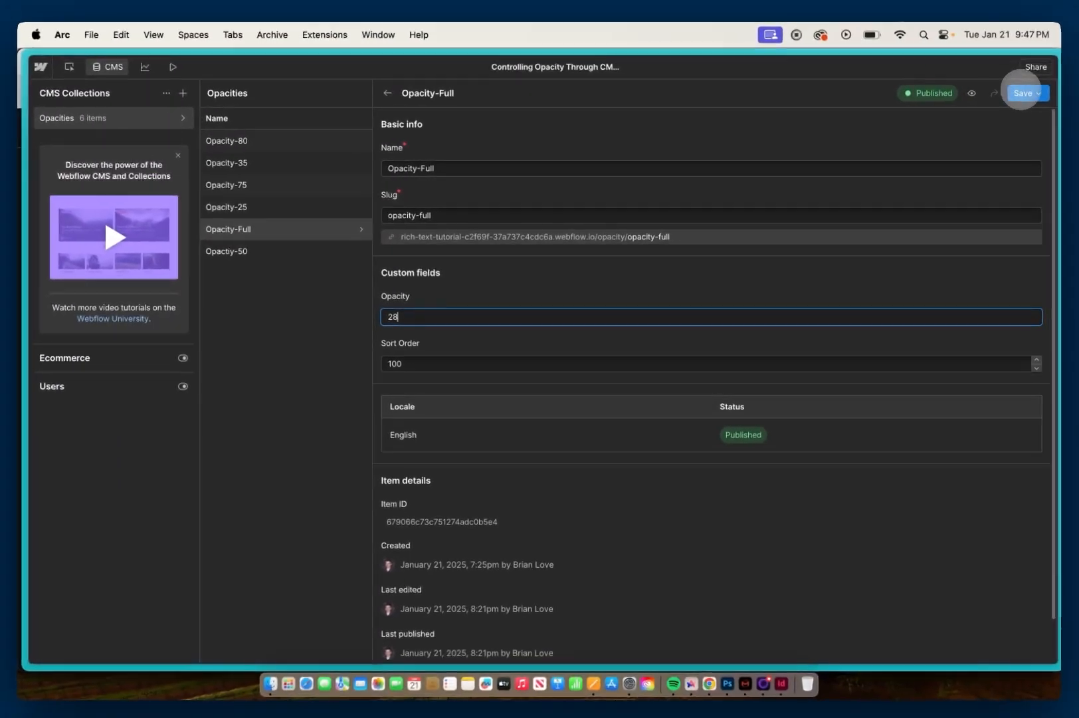
pyautogui.click(1021, 93)
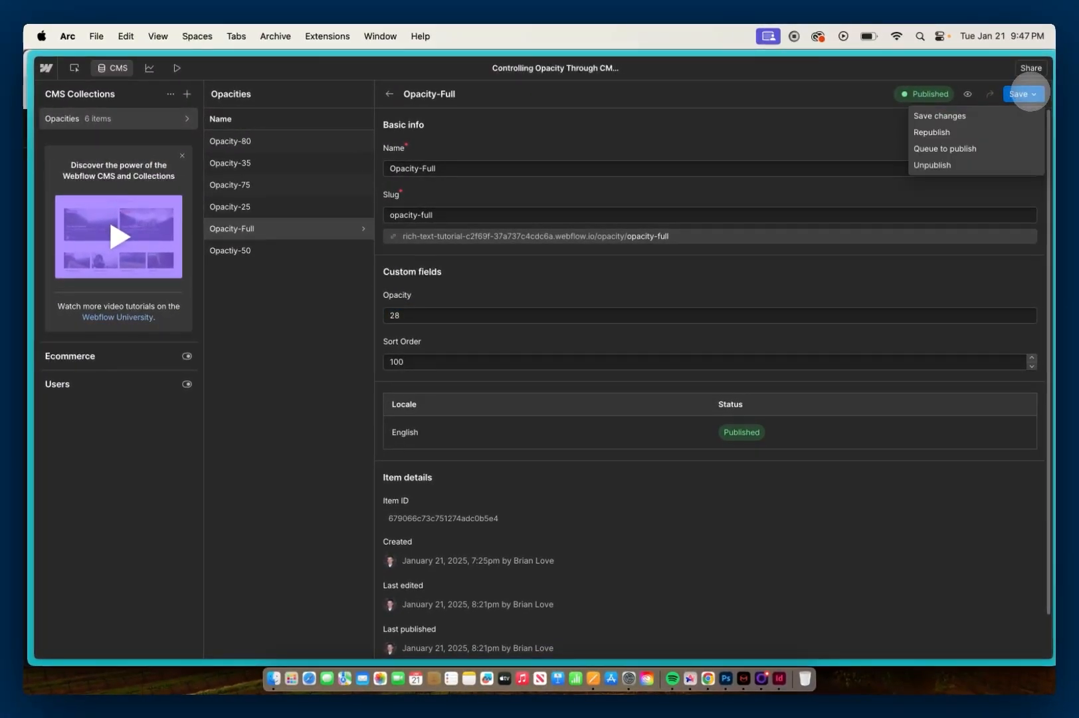
pyautogui.click(985, 132)
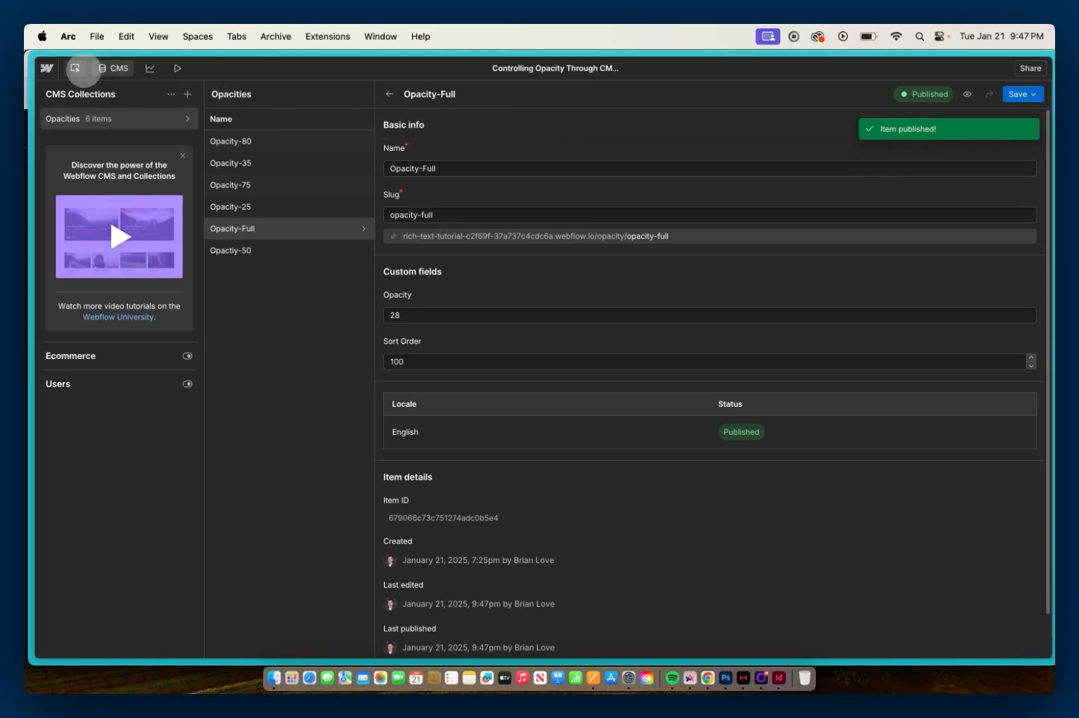
# Return to the Home page design and open the live staging site to check the Opacity-Full item
pyautogui.click(76, 68)
pyautogui.click(1027, 68)
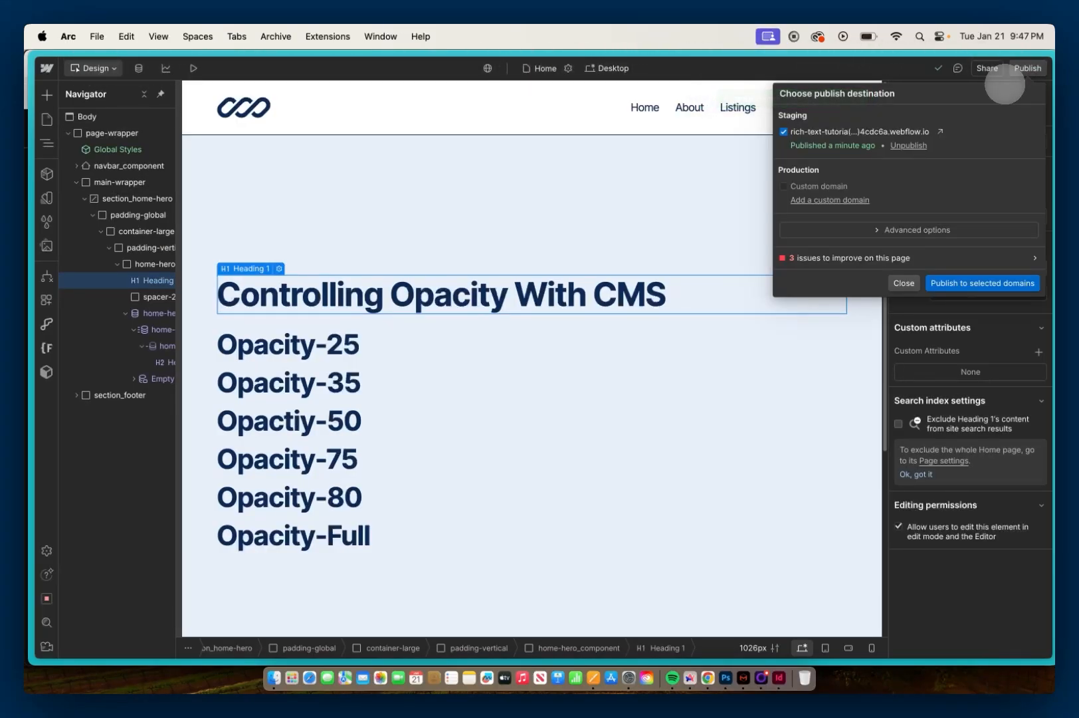
pyautogui.click(946, 127)
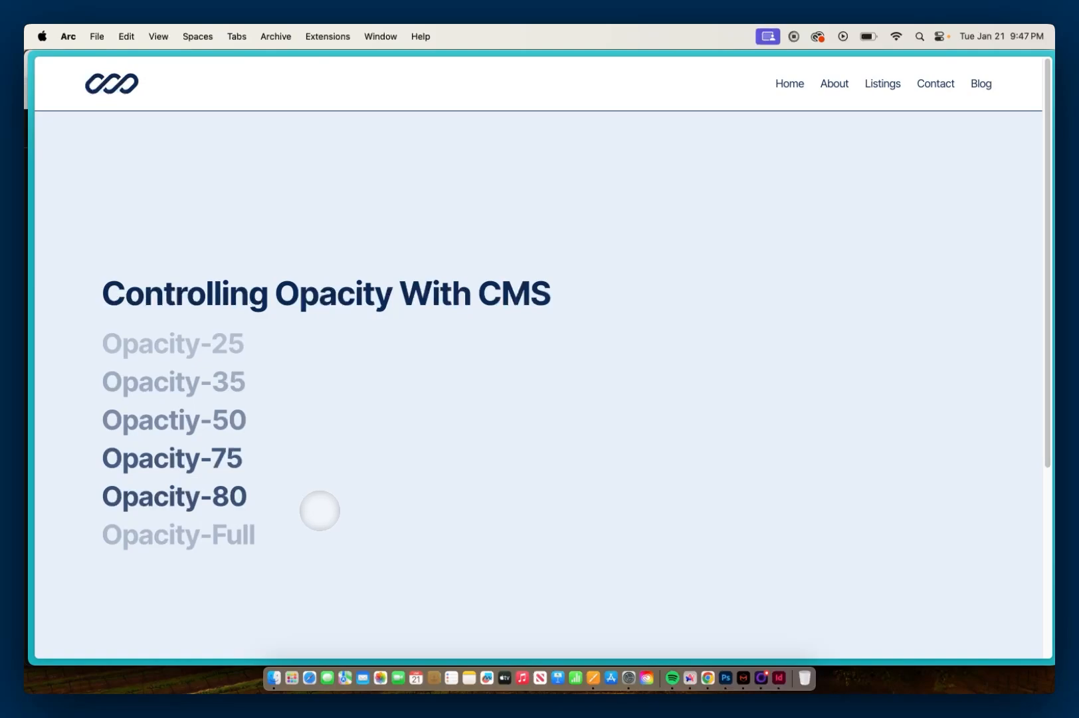
# Inspect the Opacity-Full heading in the browser's developer tools and select its parent collection item div to examine its data-opacity and inline style
pyautogui.rightClick(248, 535)
pyautogui.click(274, 606)
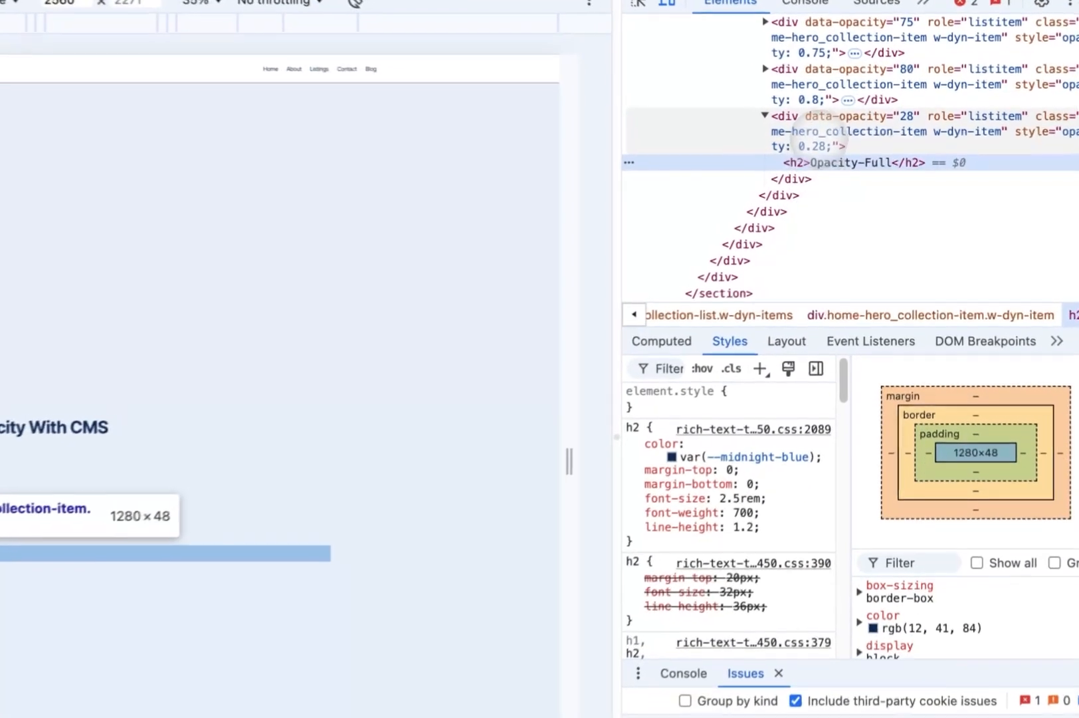
pyautogui.click(854, 159)
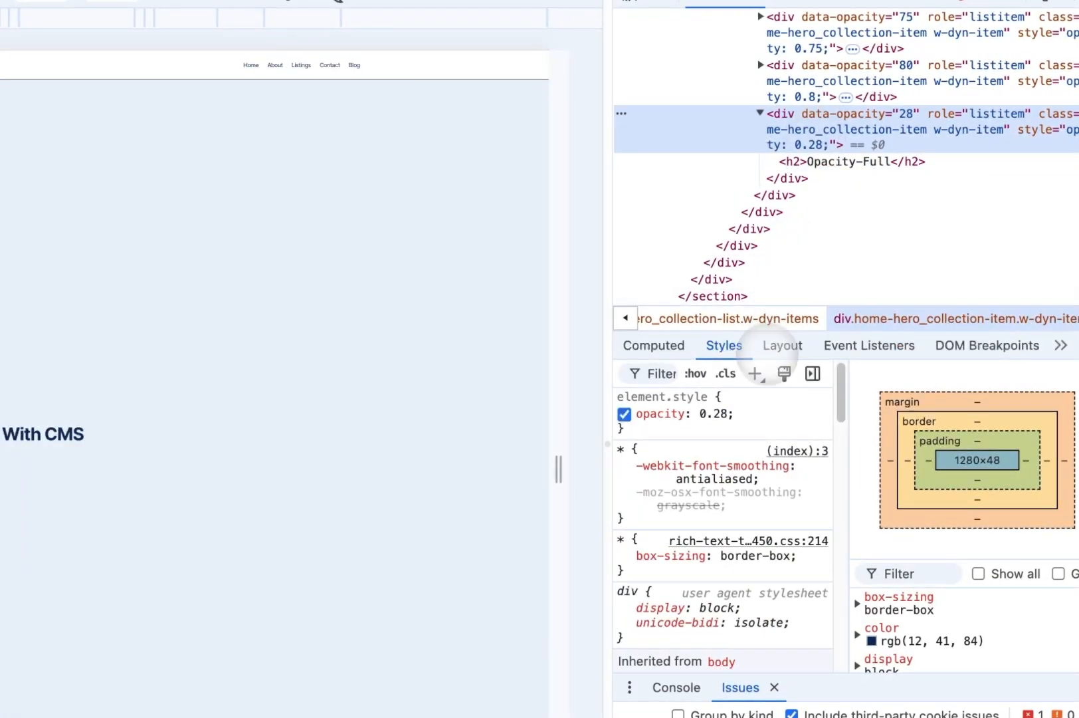